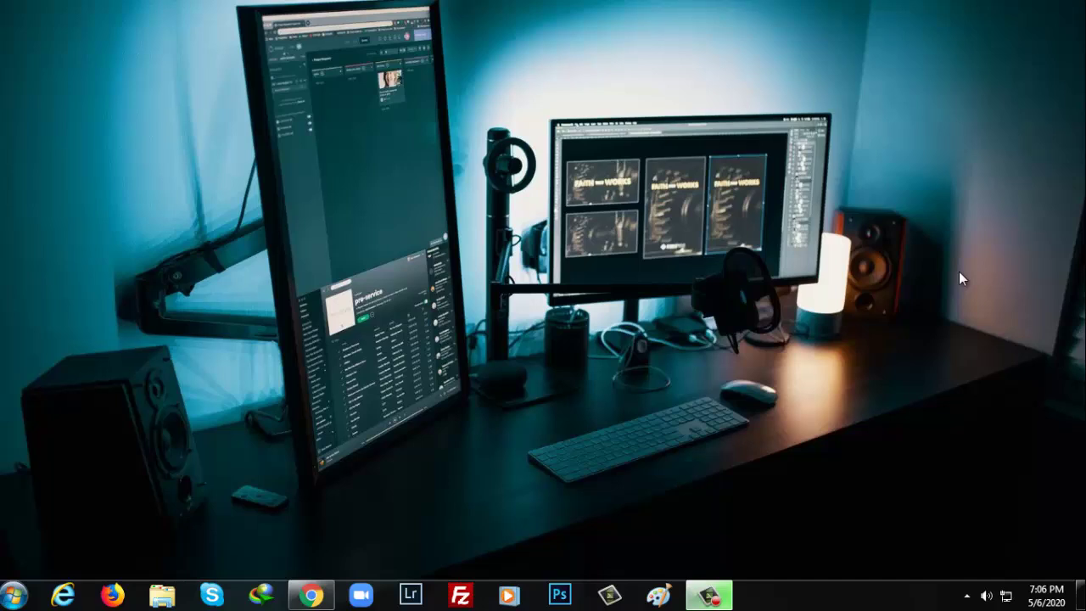
Switch to the Chrome window and open the Gmail inbox at mail.google.com/mail/u/0/#inbox
mouse_move(321, 599)
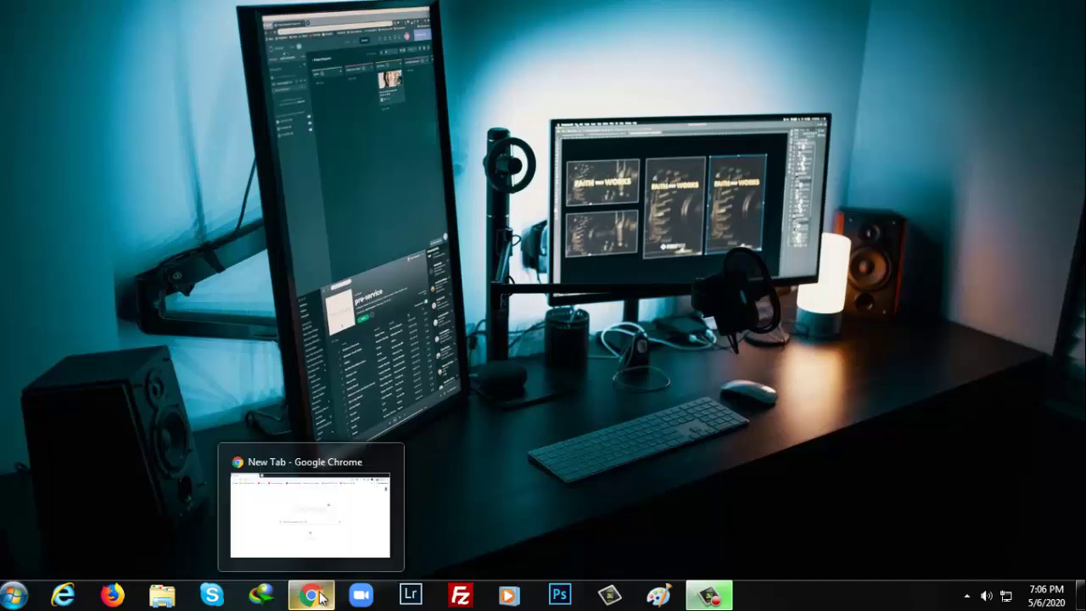
click(321, 550)
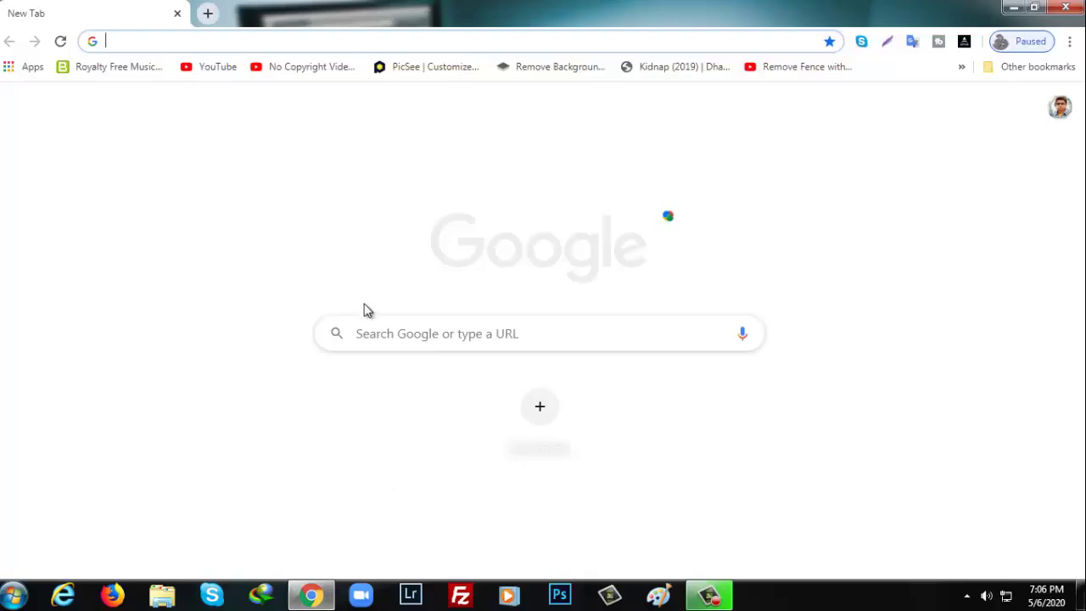
click(189, 42)
text(google.com/mail/u/0/#inbox)
key(Return)
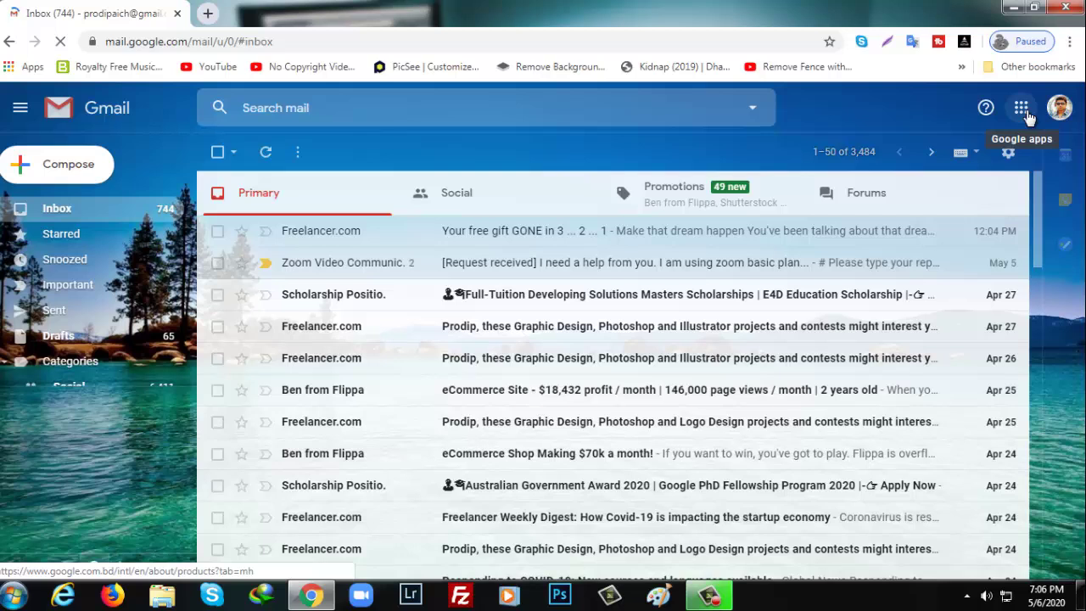
Open Google Classroom from the list of Google apps
click(1022, 110)
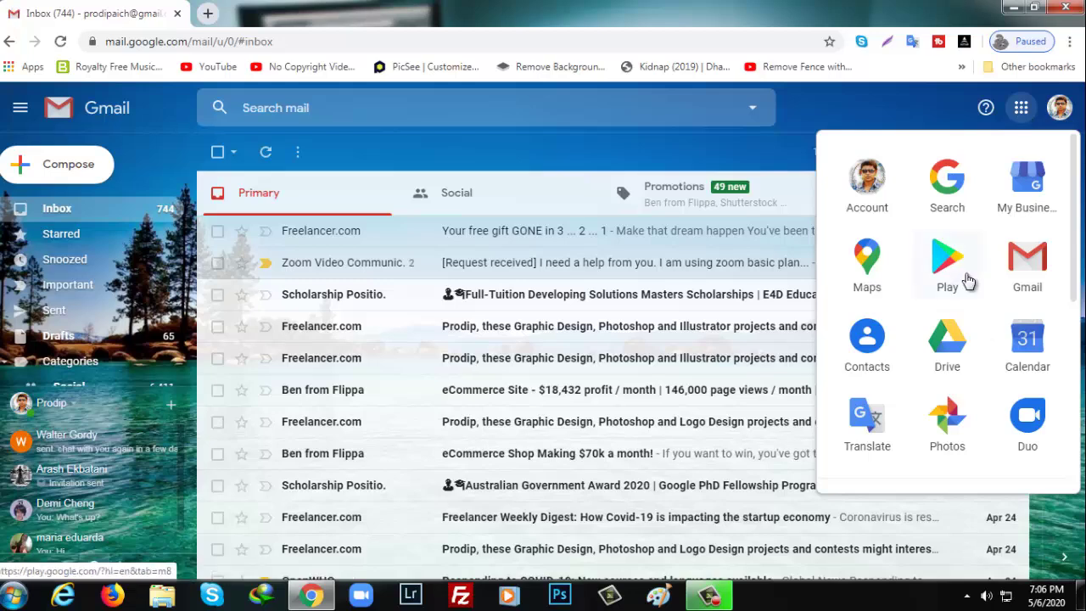
scroll(968, 281, down, 3)
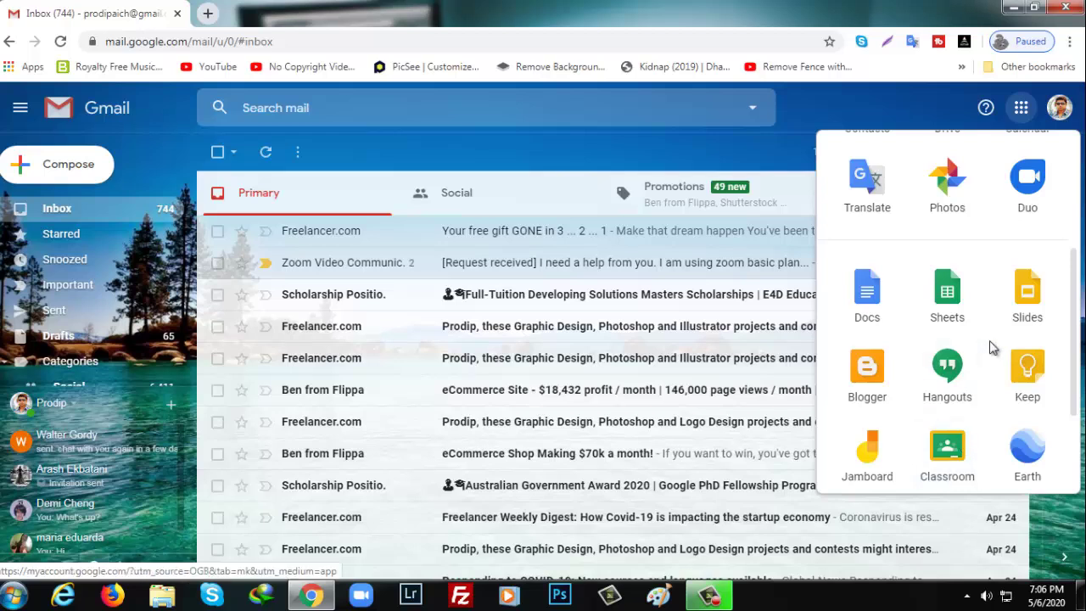
click(951, 454)
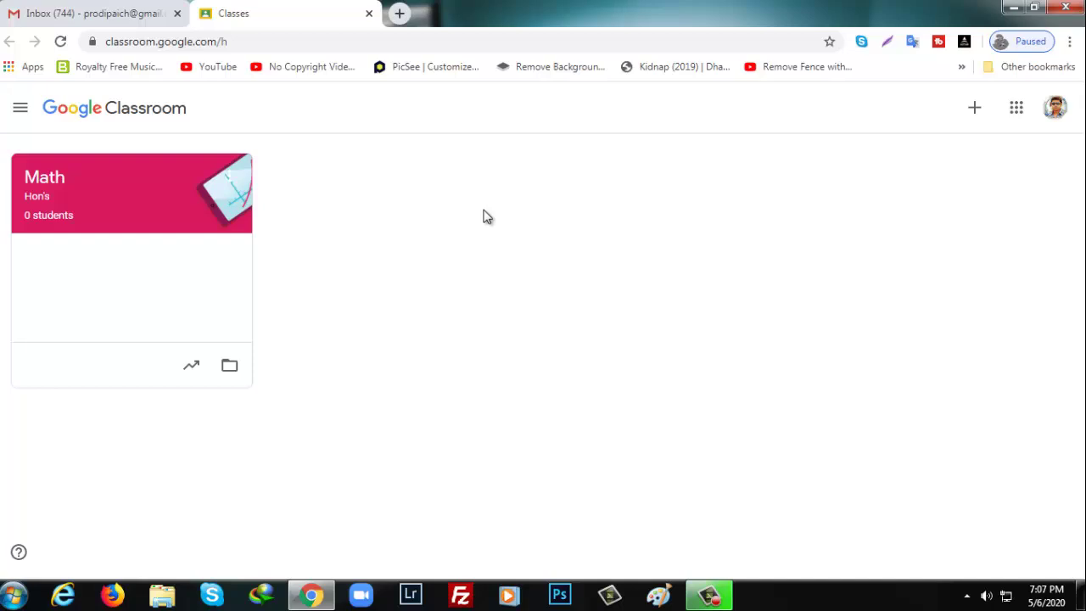
Start creating a new class and accept the notice about not using Classroom at a school with students
click(973, 110)
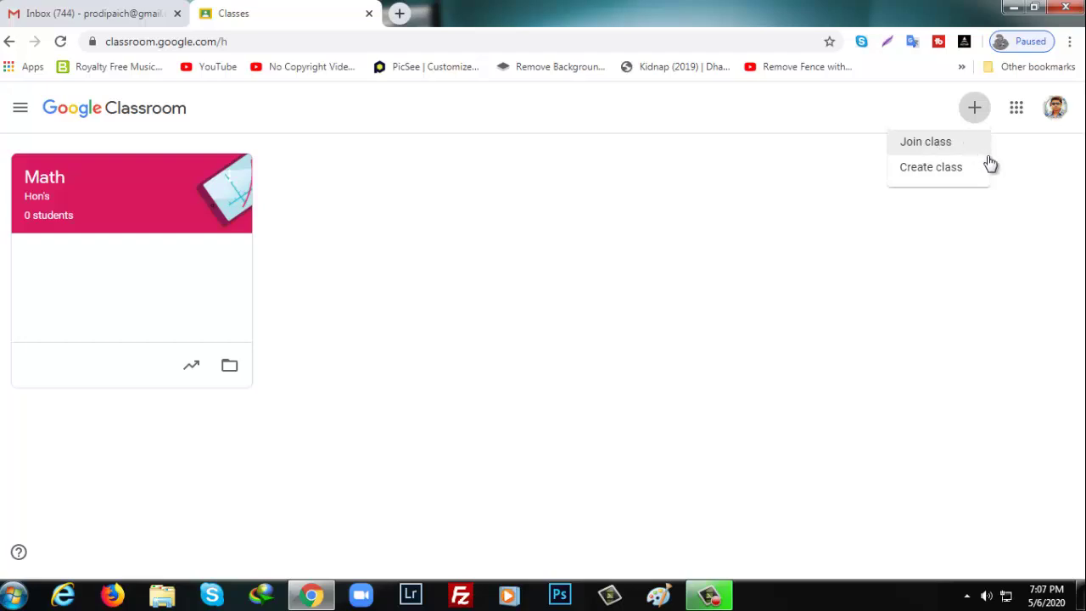
click(939, 170)
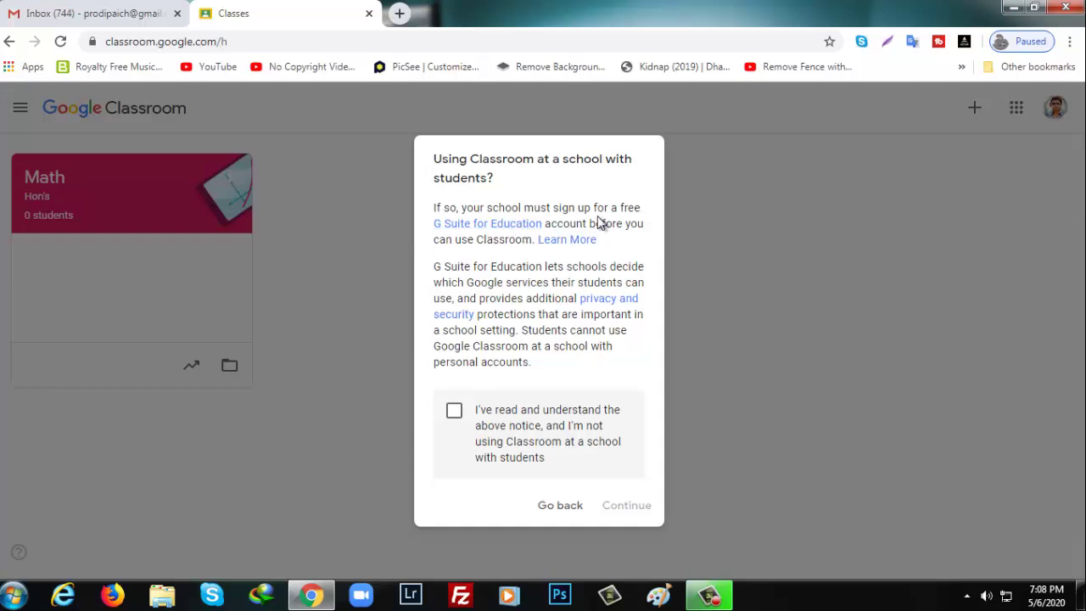
click(455, 414)
click(626, 505)
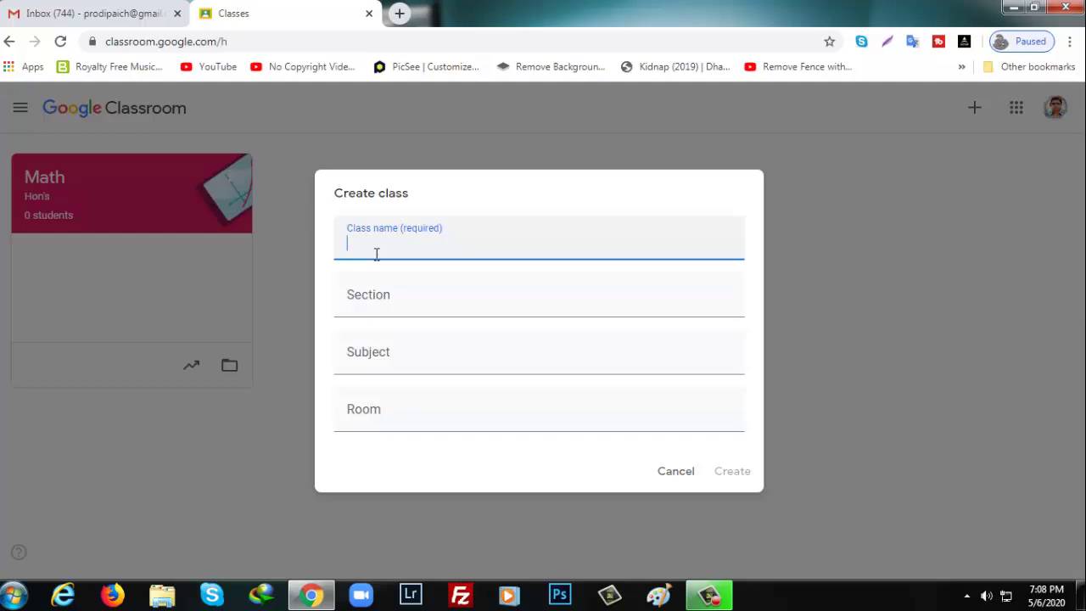
Create the class with the name English, section Hon's 2nd Year, subject EL and room 001
text(English)
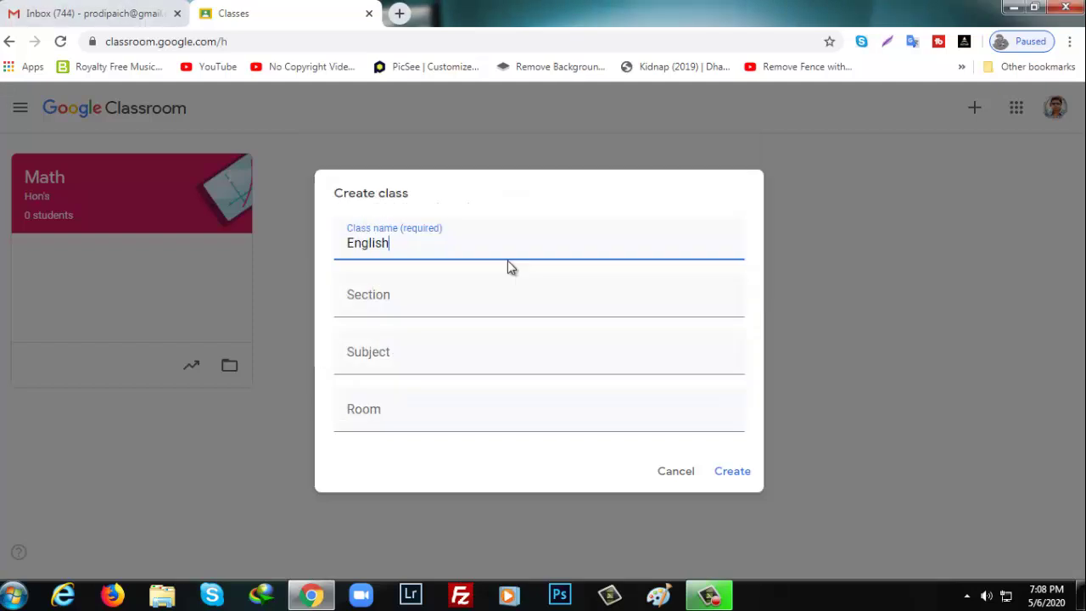
click(358, 308)
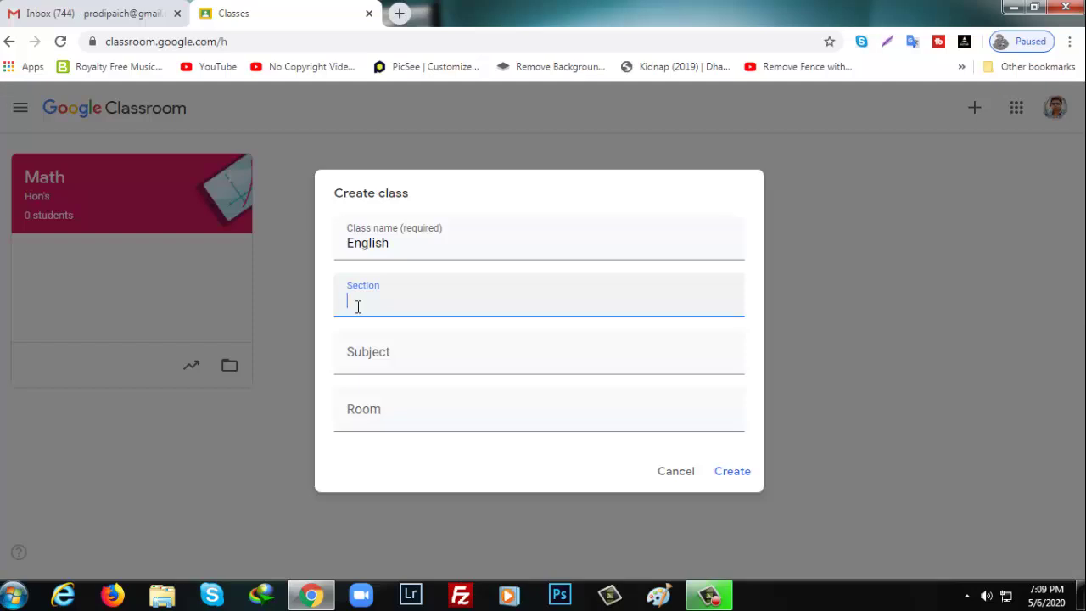
text(Hon's 2nd Year)
click(369, 359)
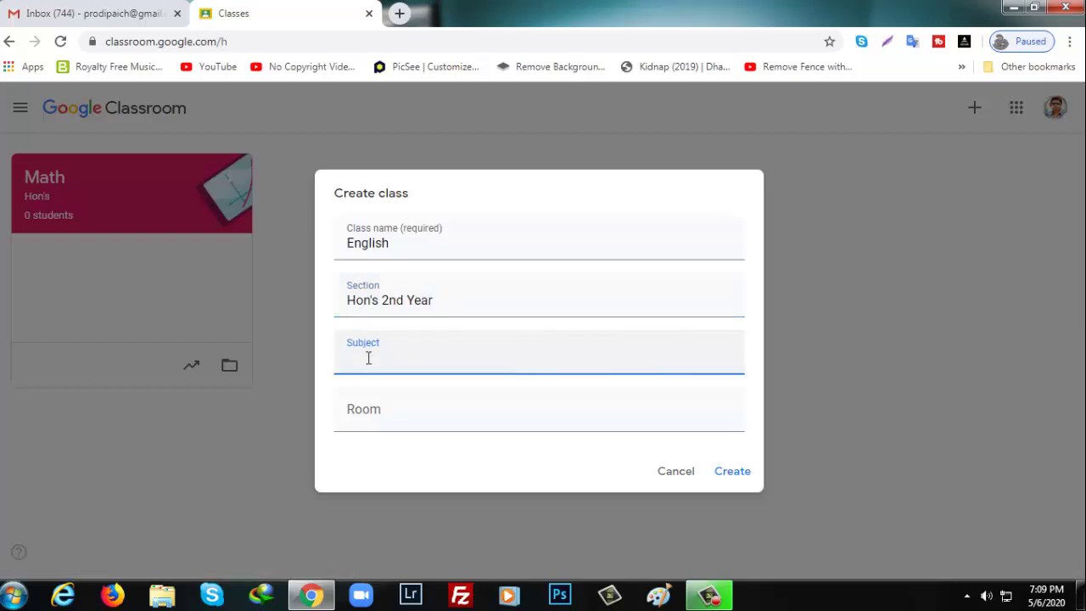
text(EL)
click(389, 411)
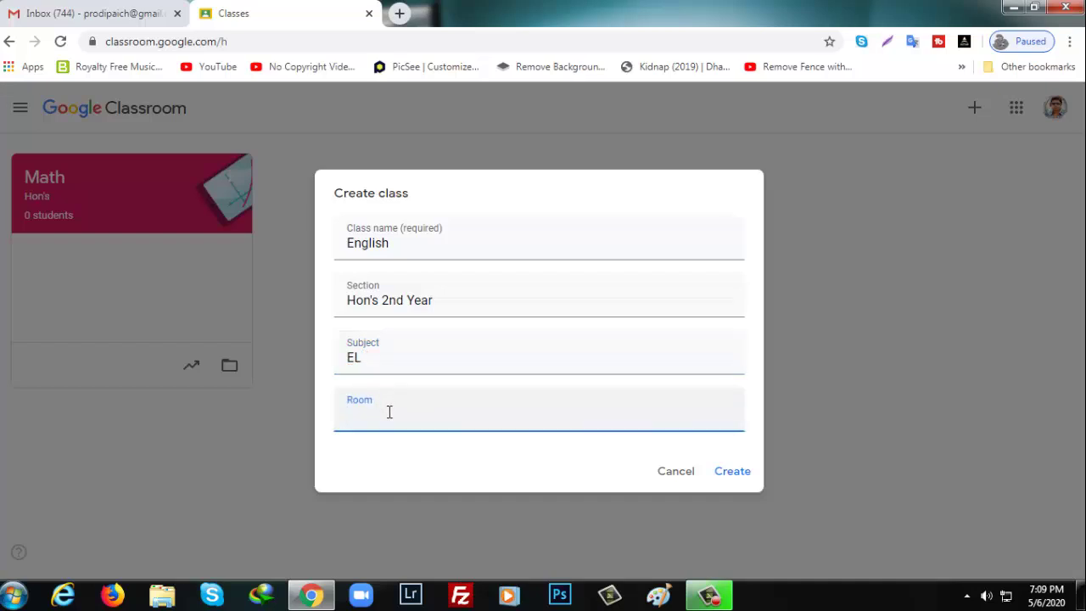
text(001)
click(733, 474)
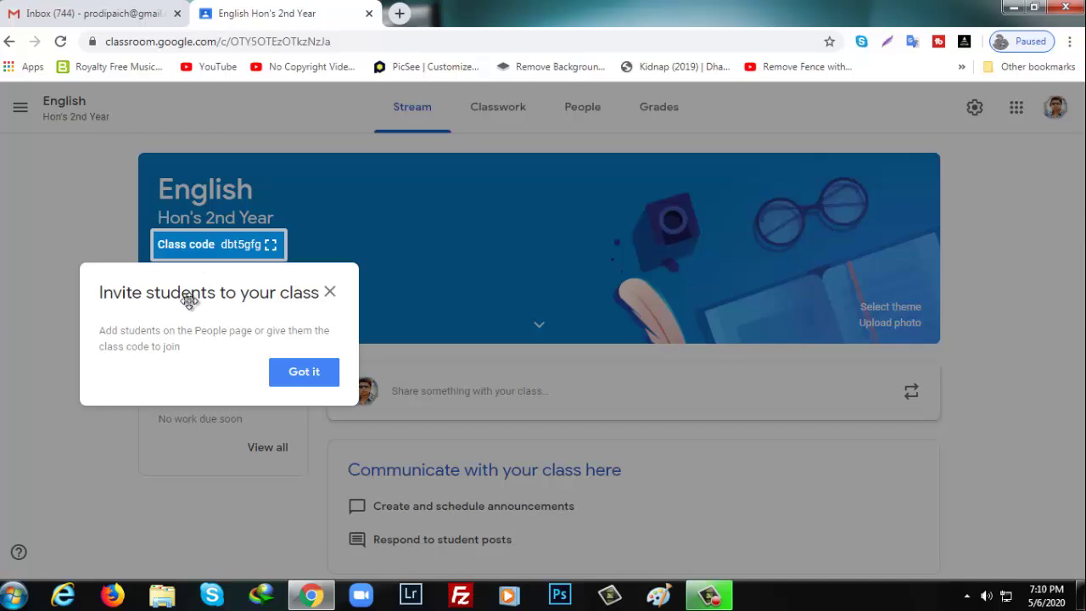
Dismiss the tip about inviting students and view the class code in its enlarged display
click(305, 371)
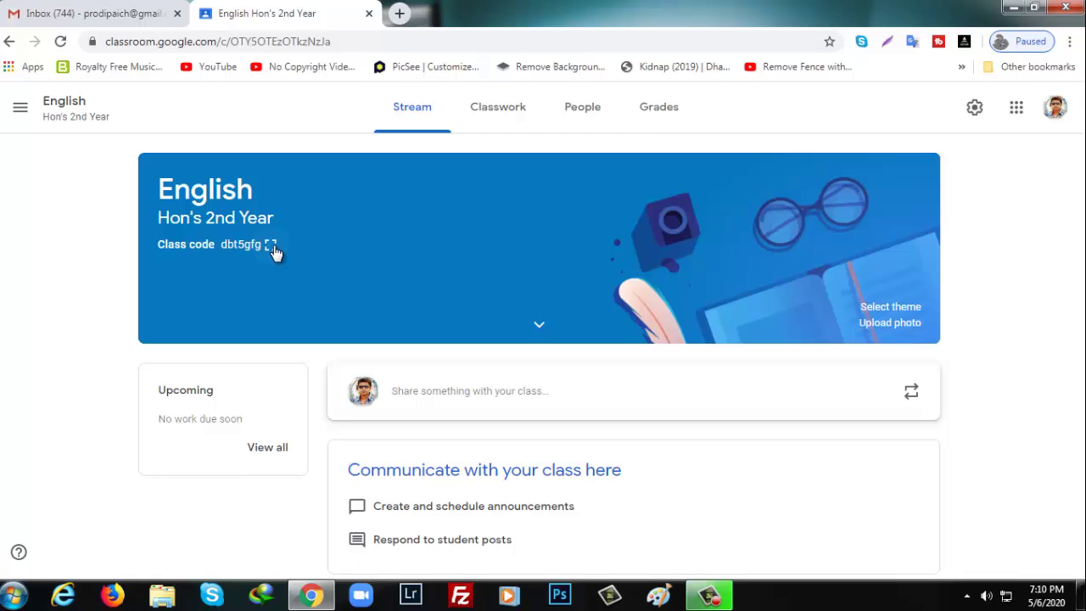
click(272, 246)
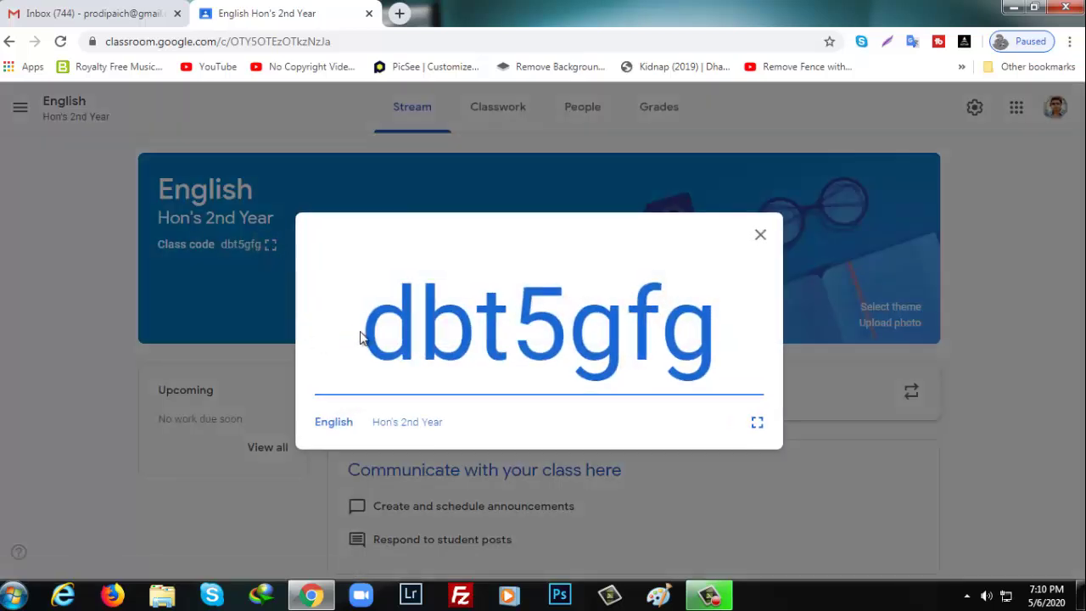
drag(363, 332, 737, 331)
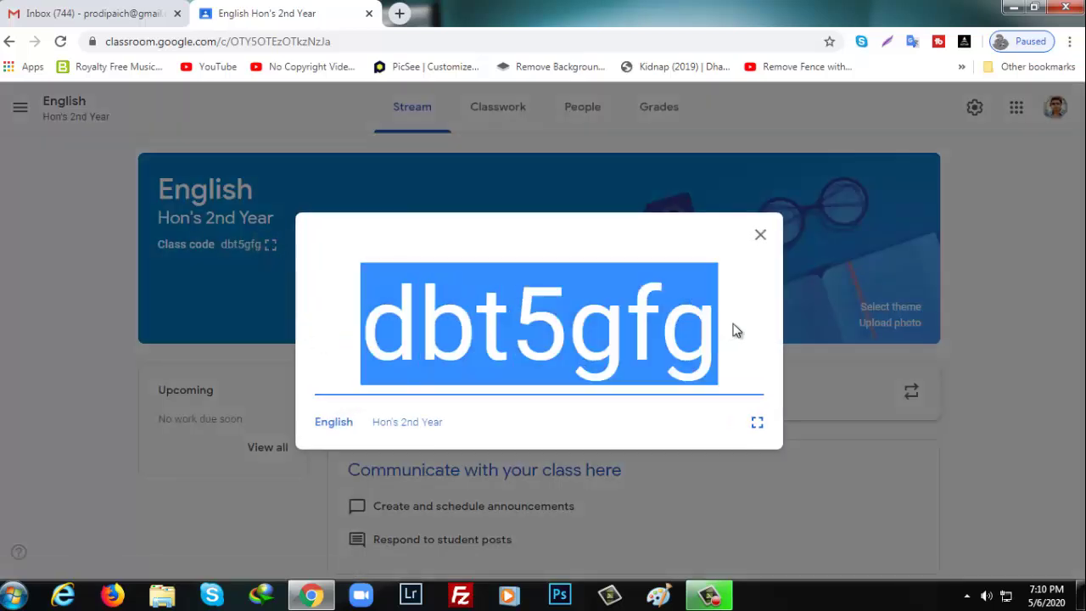
click(761, 238)
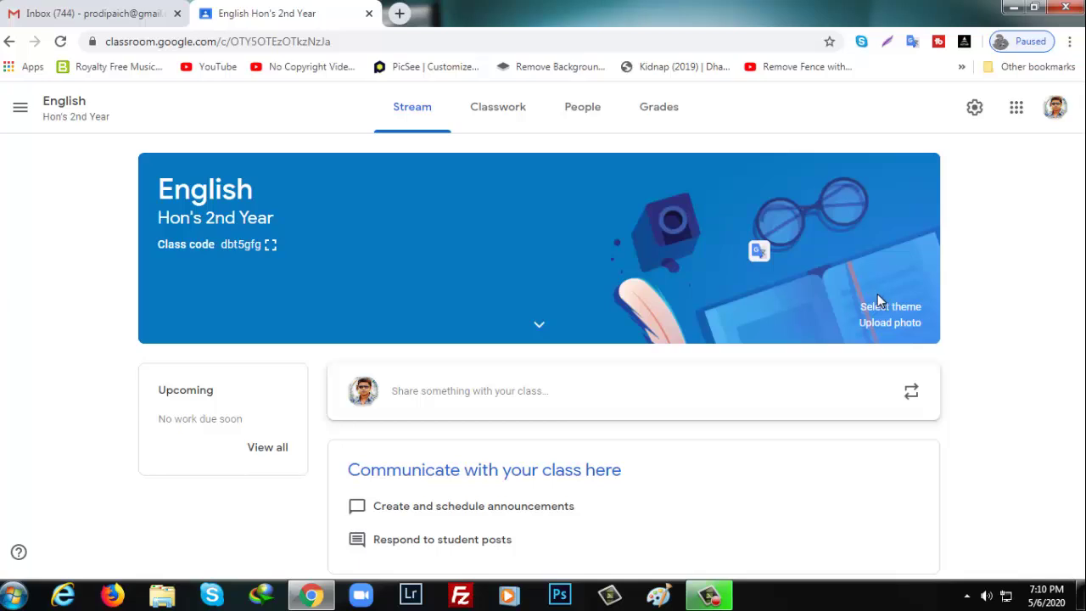
Open the class settings and examine the class code options in the General section, including the enlarged code display
click(973, 109)
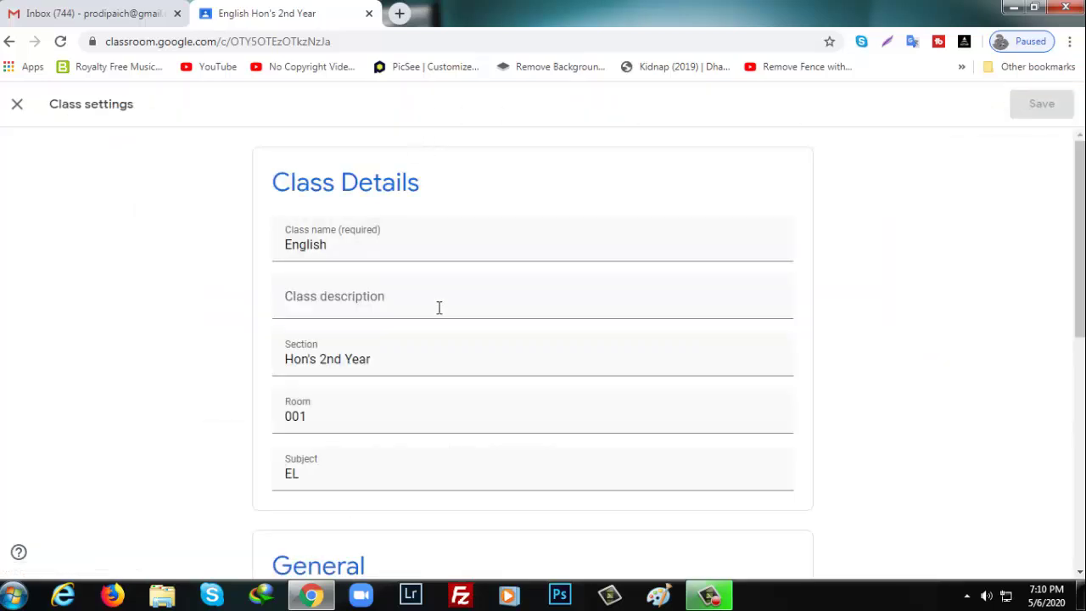
scroll(647, 339, down, 4)
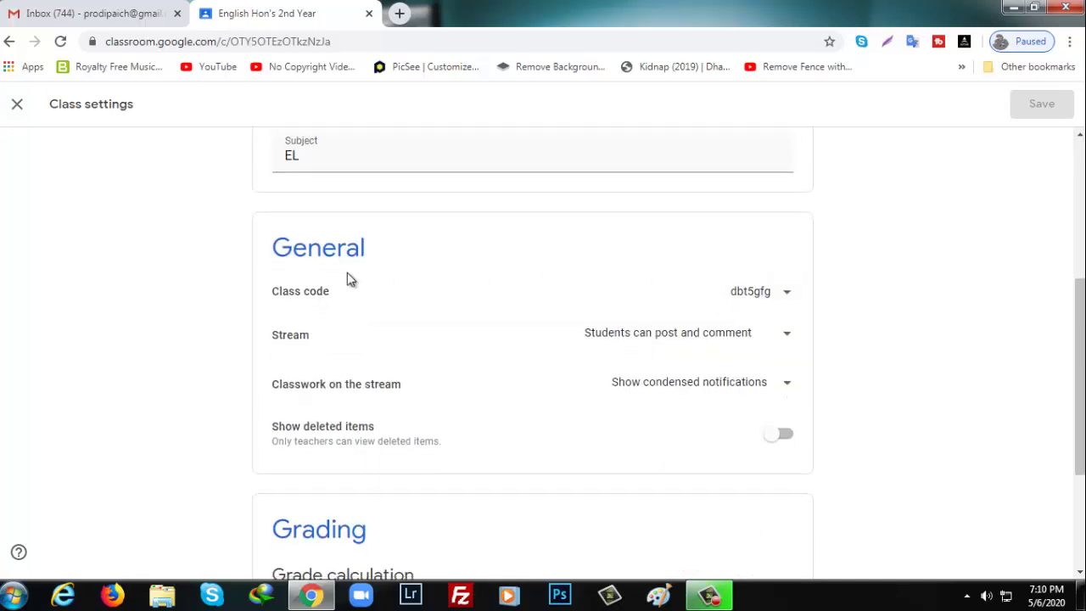
drag(269, 259, 433, 267)
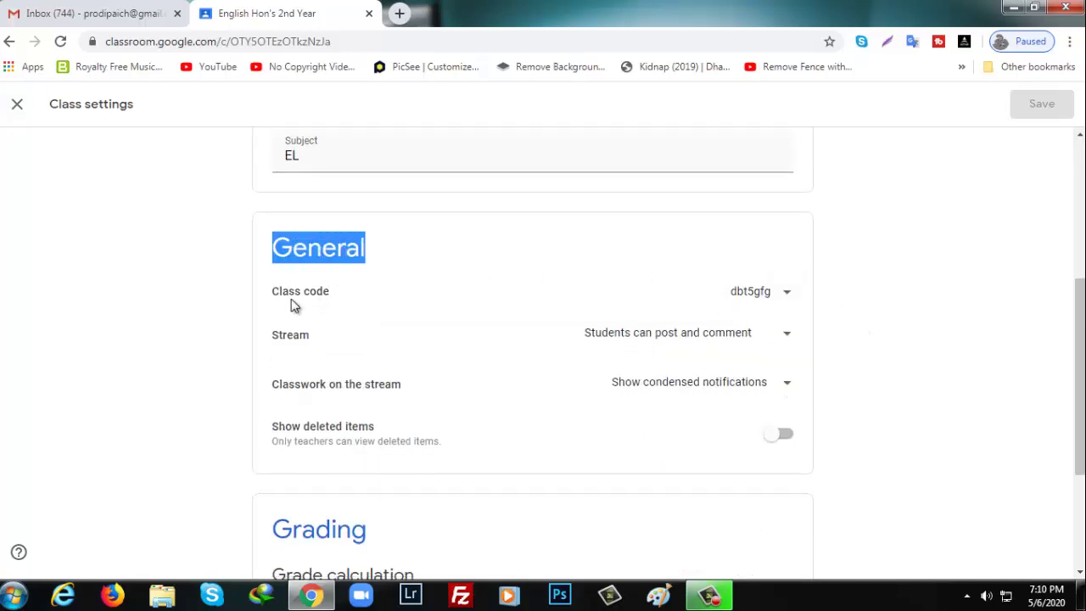
click(788, 296)
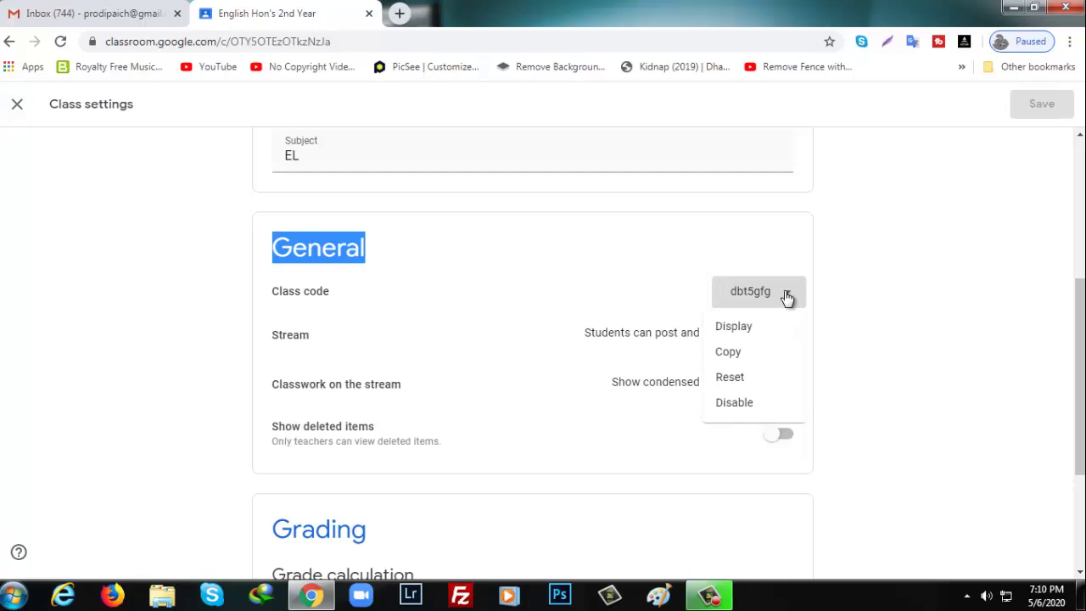
click(747, 328)
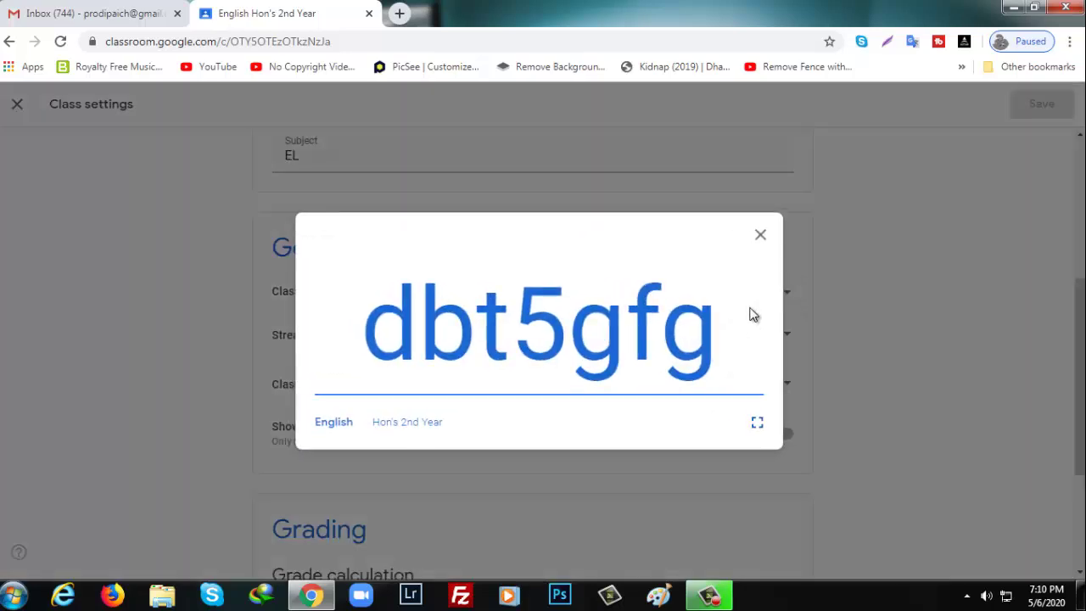
click(759, 237)
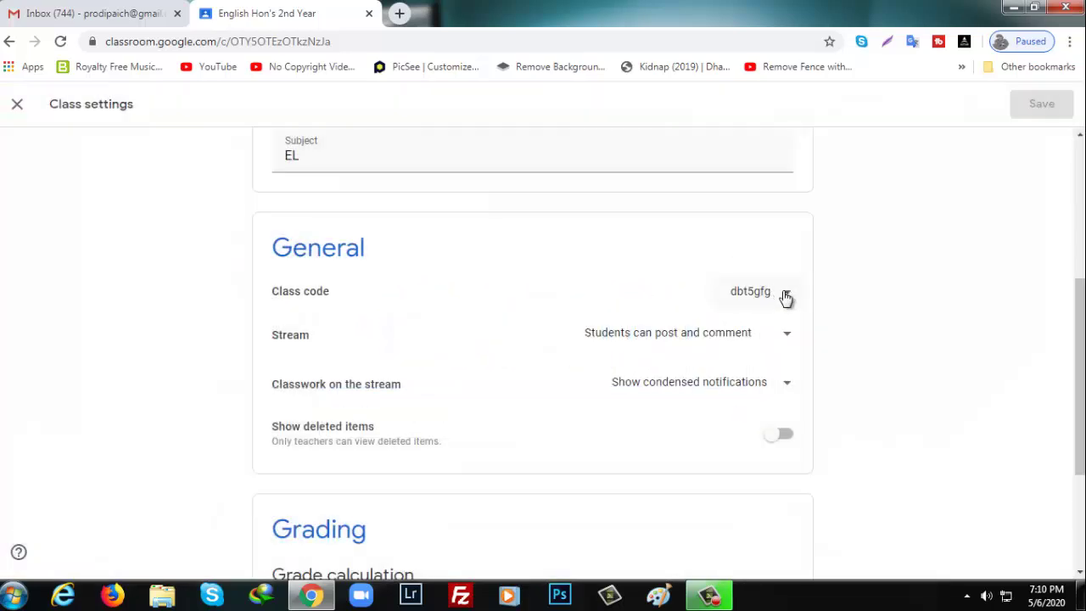
click(781, 294)
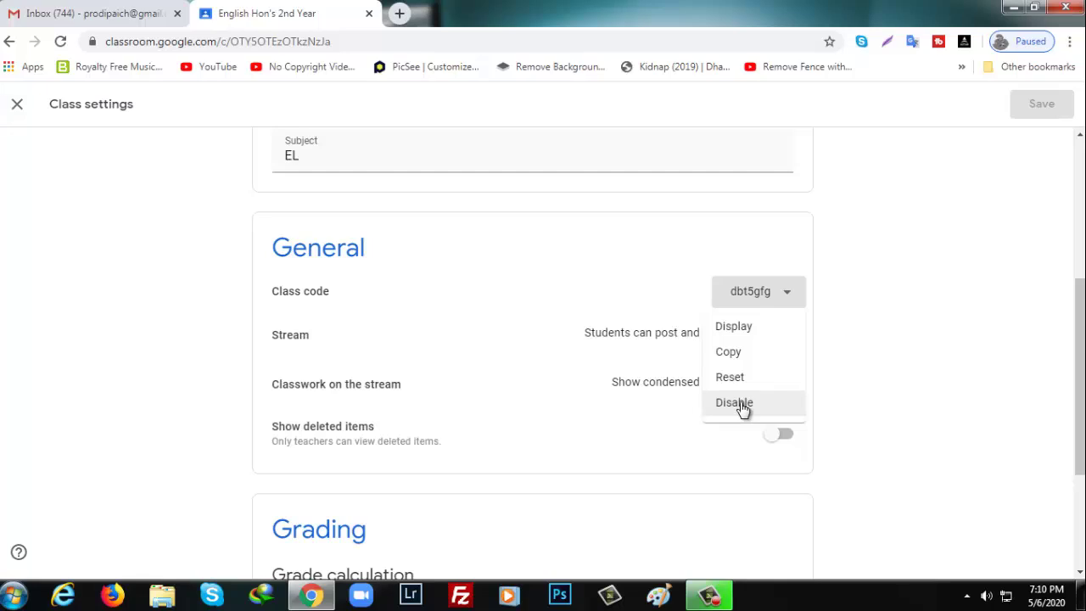
click(926, 269)
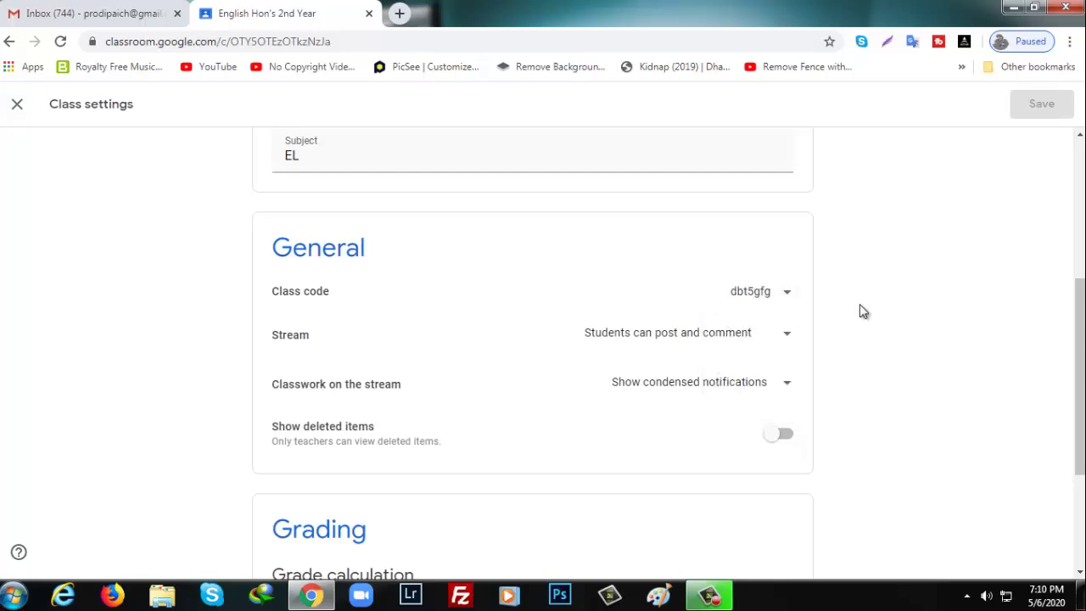
Examine the choices offered for the Stream and Classwork on the stream settings in the General section
scroll(367, 329, up, 3)
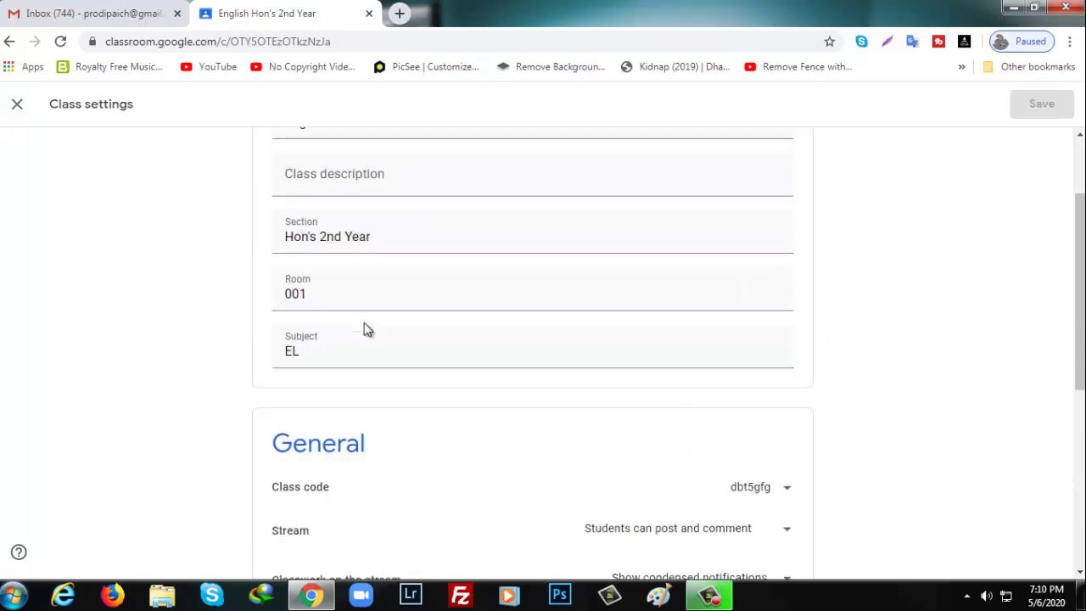
scroll(365, 322, down, 4)
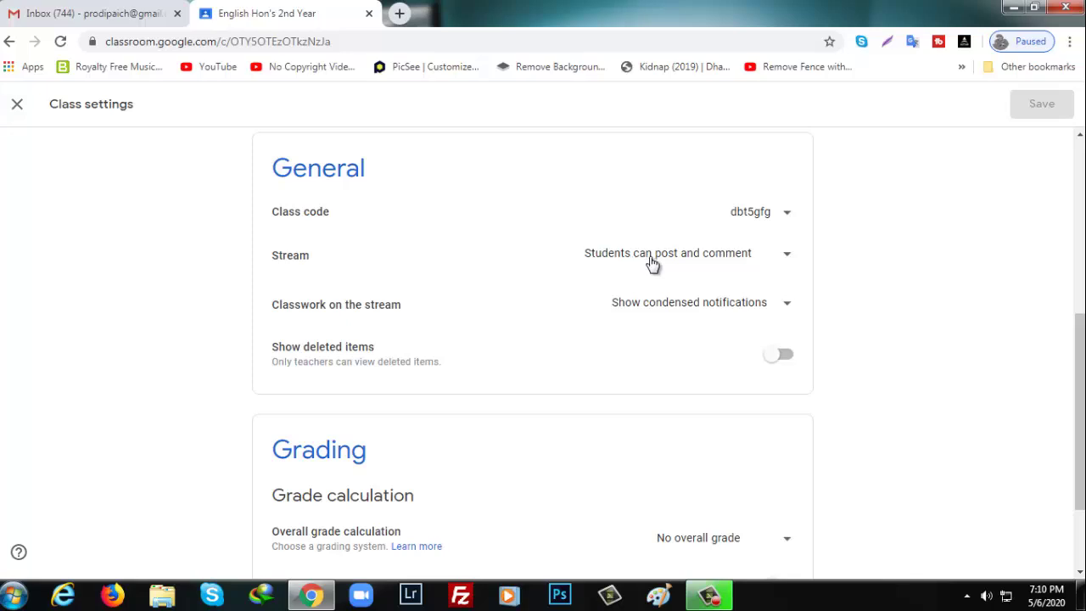
click(790, 260)
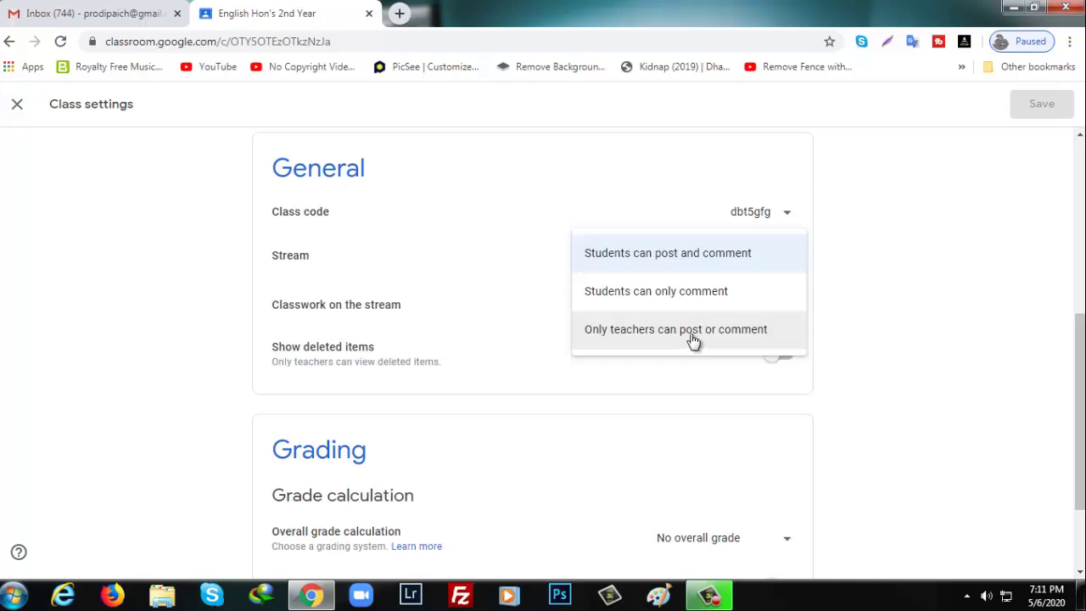
click(295, 351)
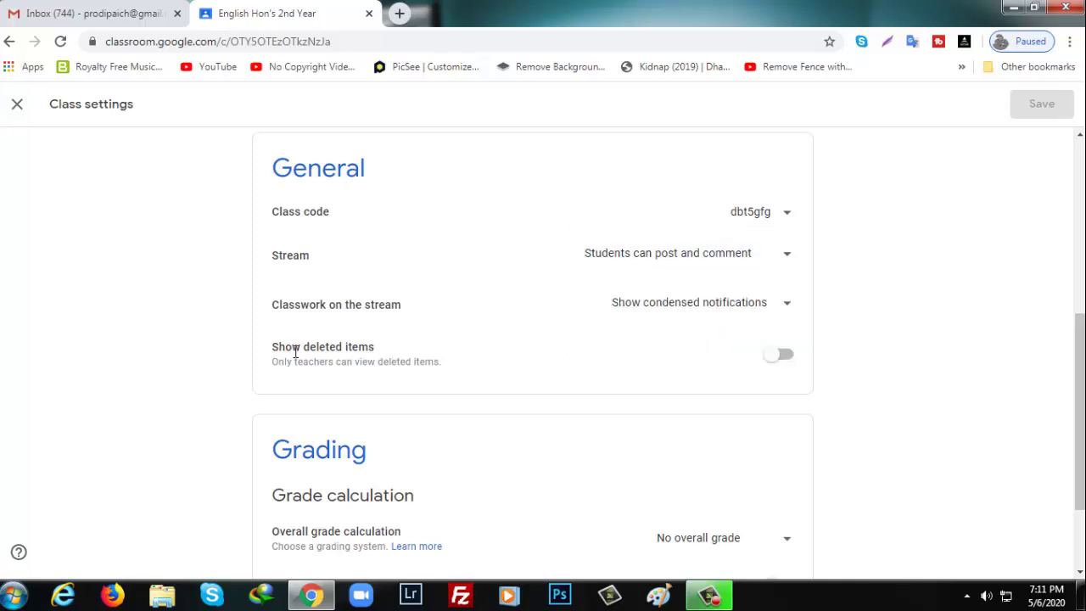
drag(273, 304, 412, 313)
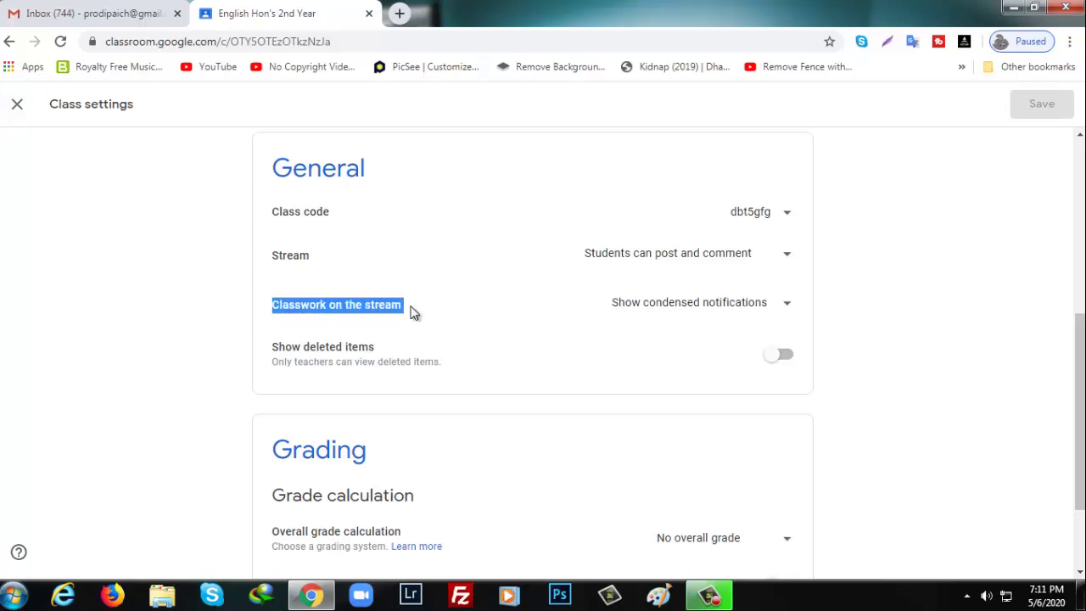
click(788, 307)
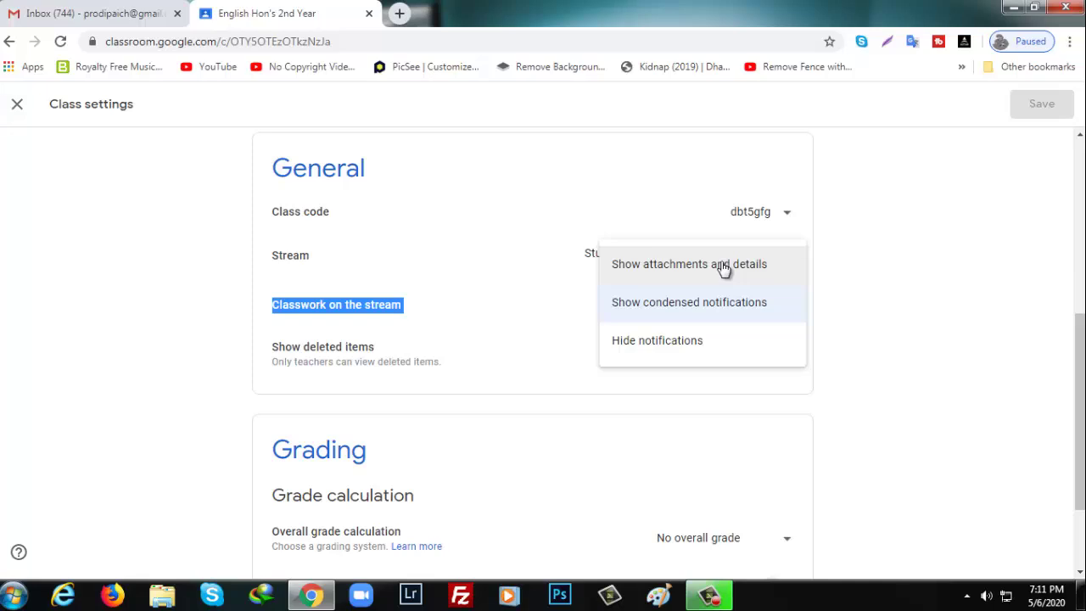
click(958, 305)
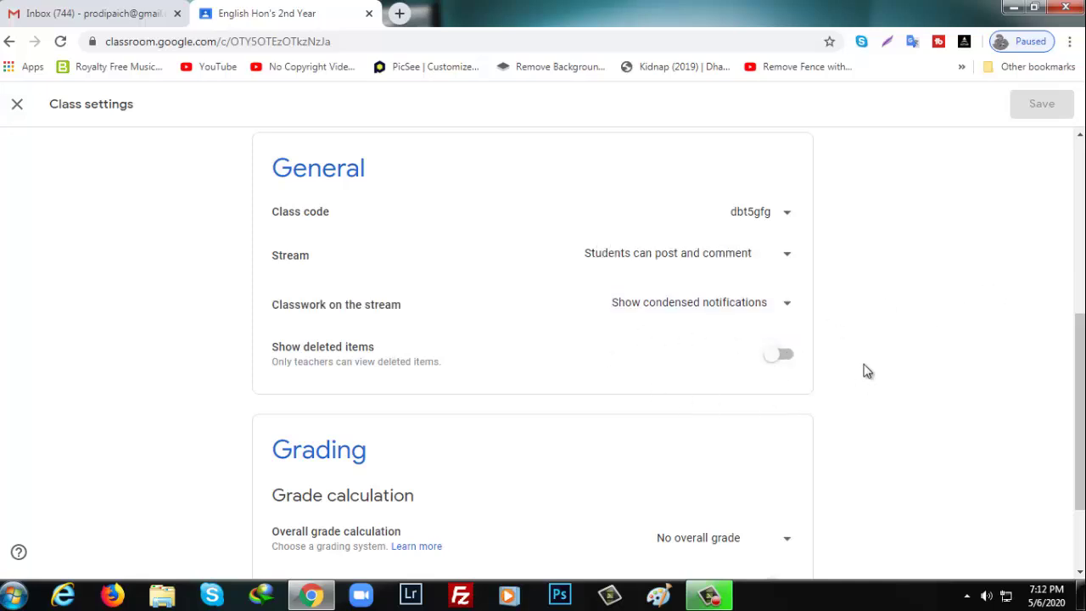
Try turning Show deleted items on and back off, and highlight the note beneath that setting
click(792, 362)
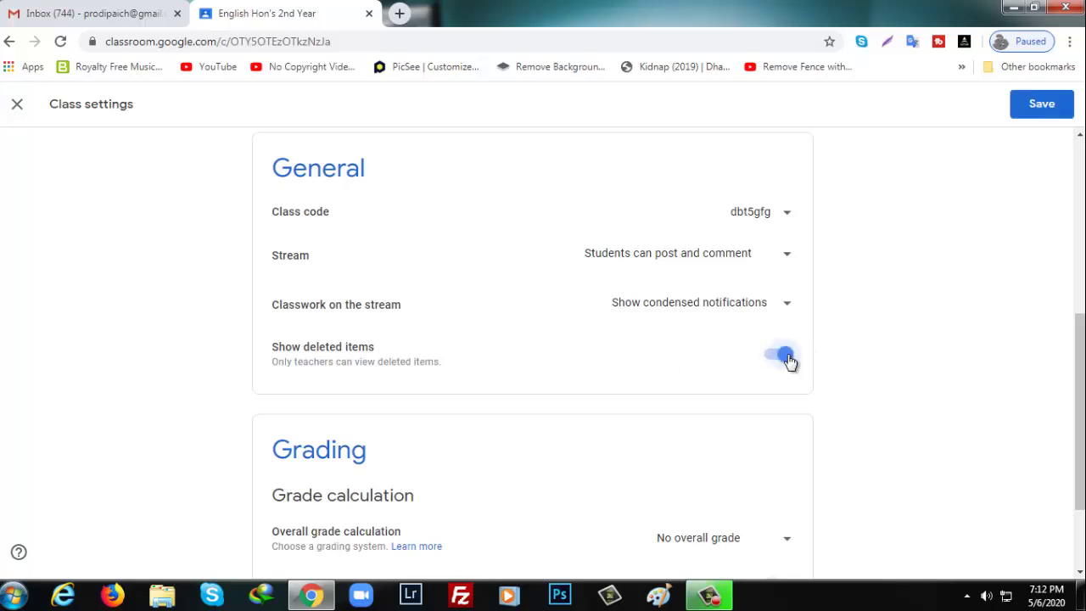
click(775, 363)
drag(456, 369, 274, 364)
click(270, 360)
triple_click(272, 363)
click(255, 363)
triple_click(272, 362)
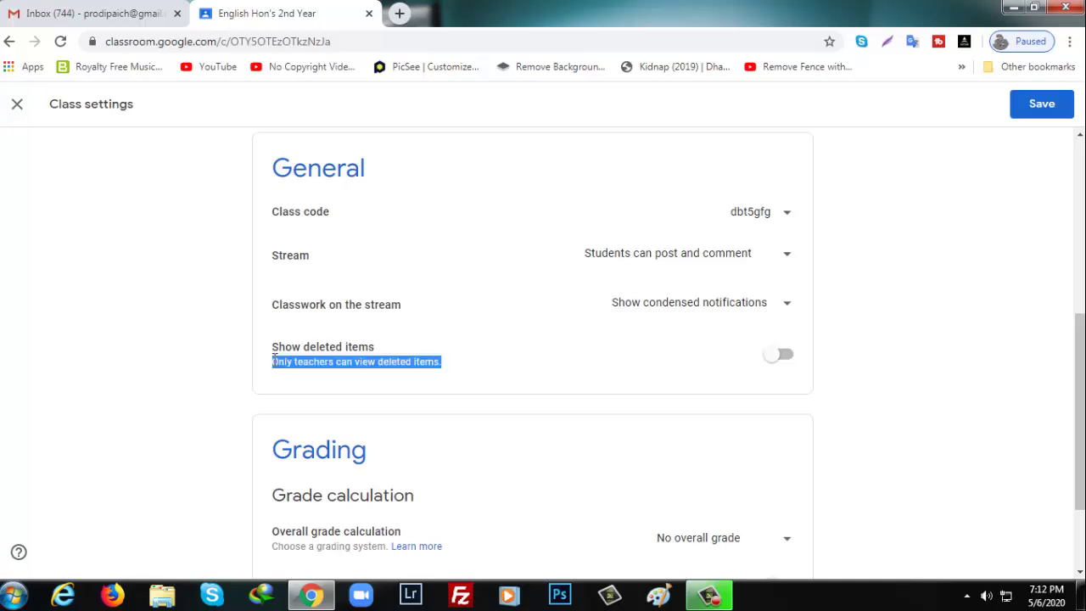
Examine the overall grade calculation choices in the Grading section of the class settings and return to the class stream without saving
scroll(331, 336, down, 2)
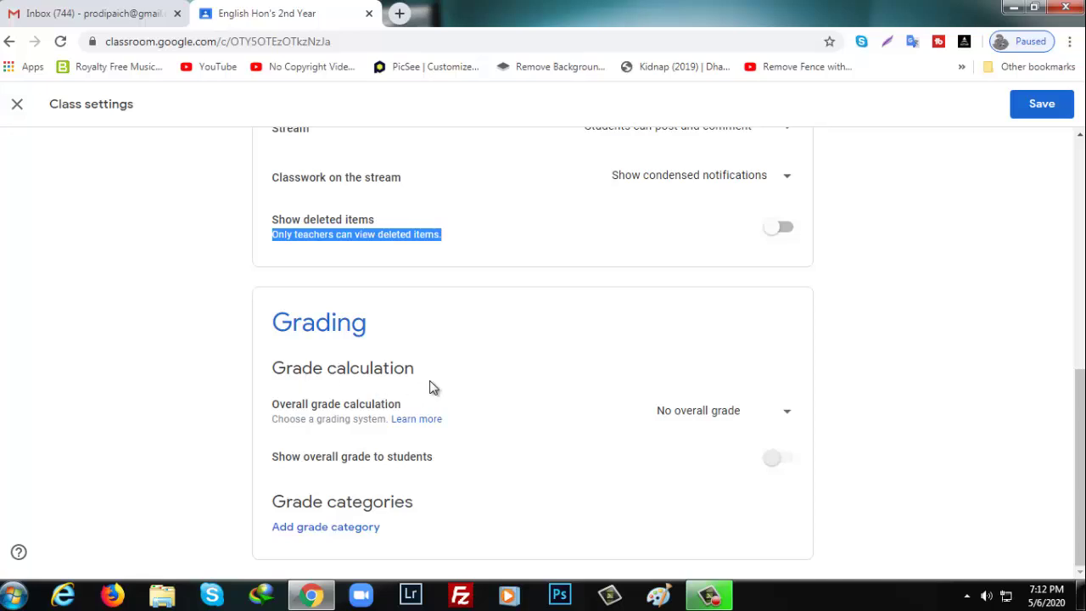
click(790, 415)
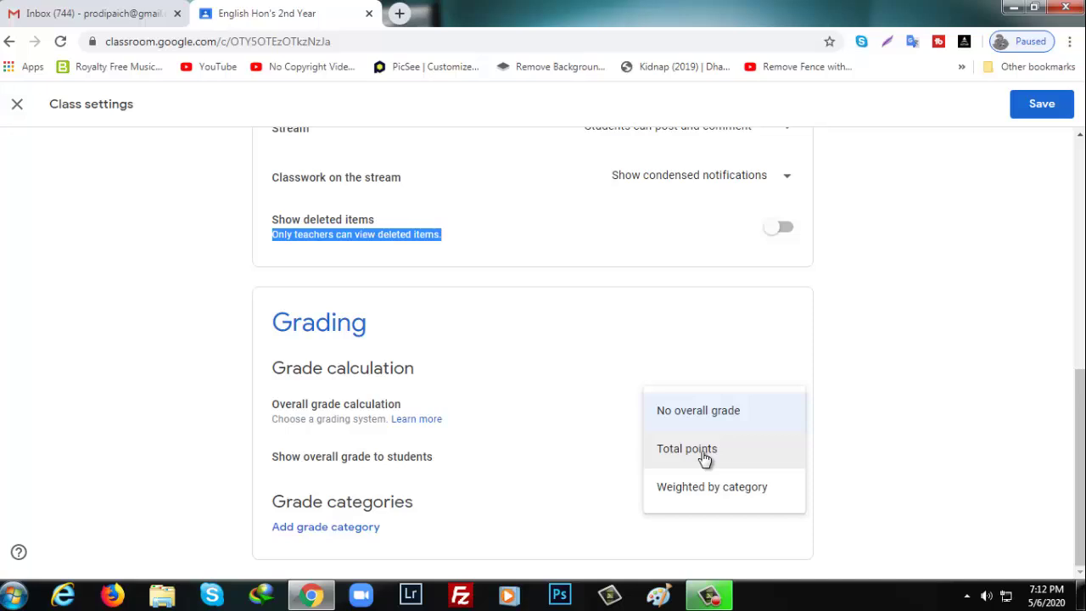
key(Escape)
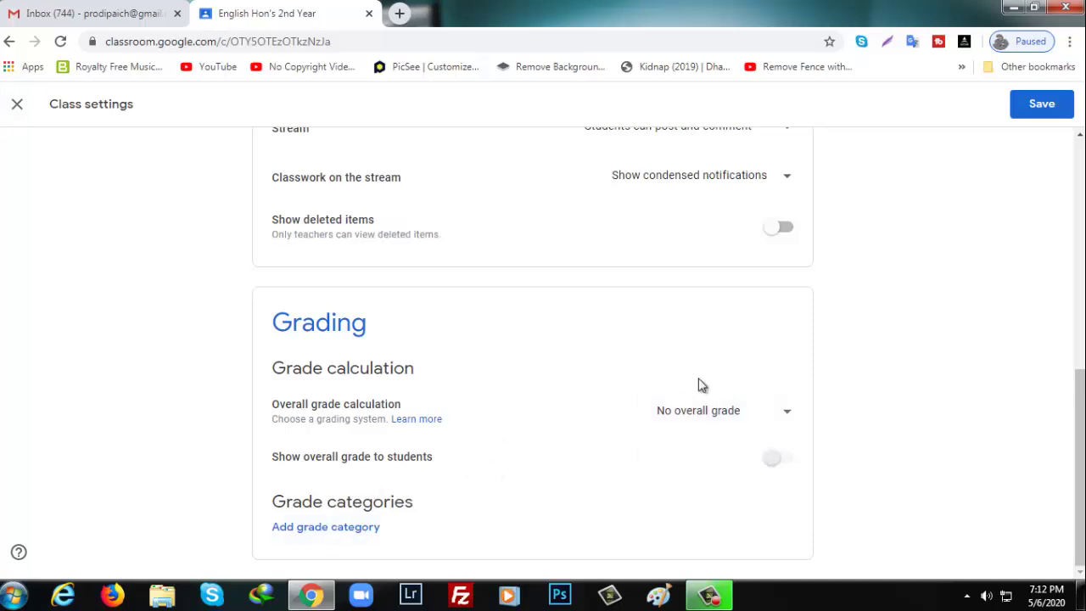
scroll(746, 368, up, 6)
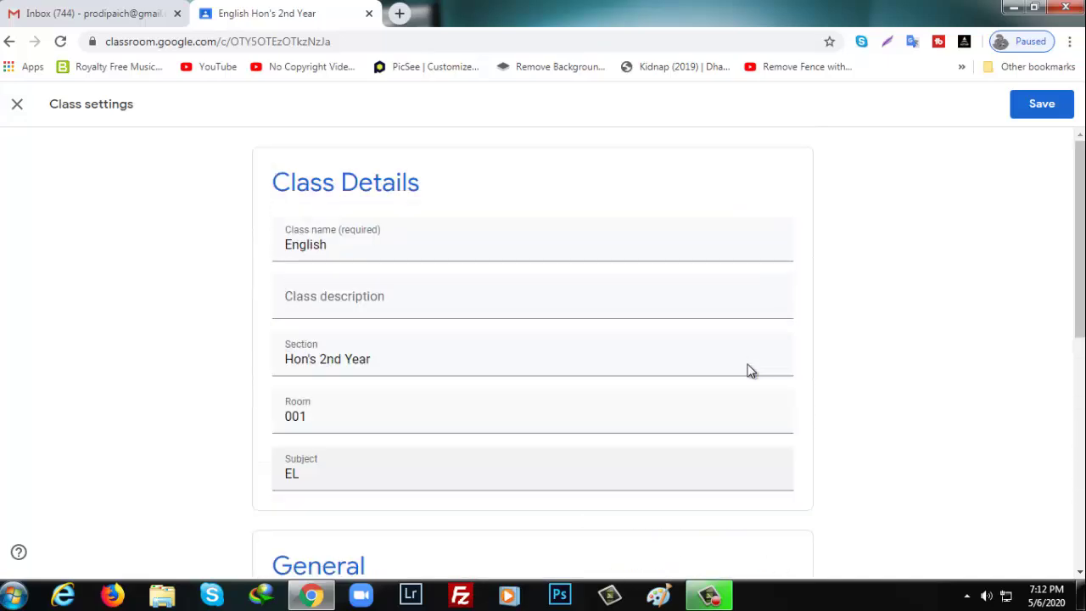
click(9, 41)
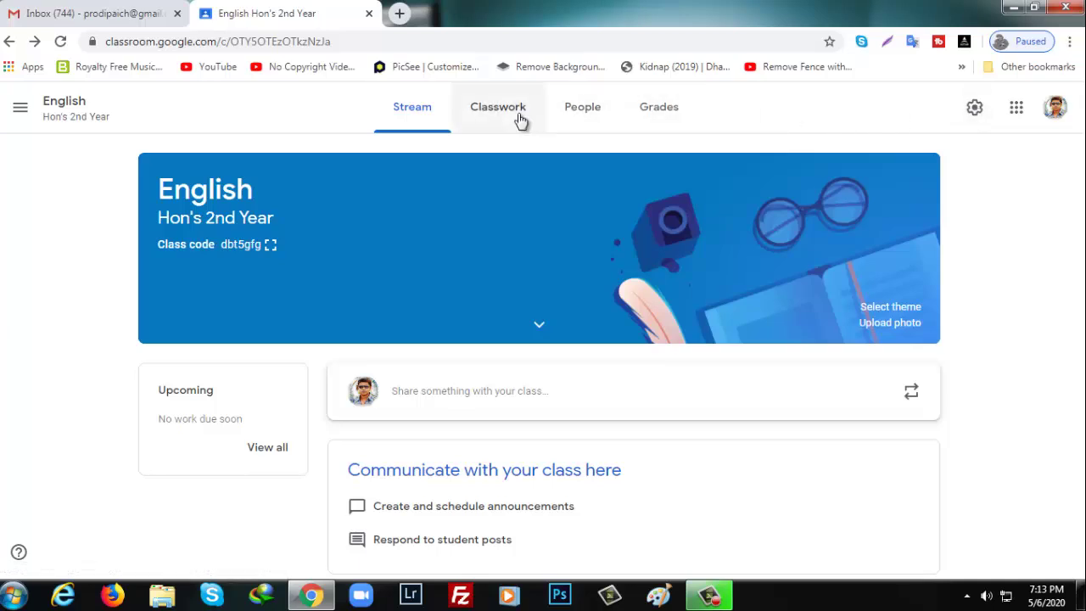
Try inviting a teacher on the class's People page by picking a contact, and cancel the invitation
click(582, 114)
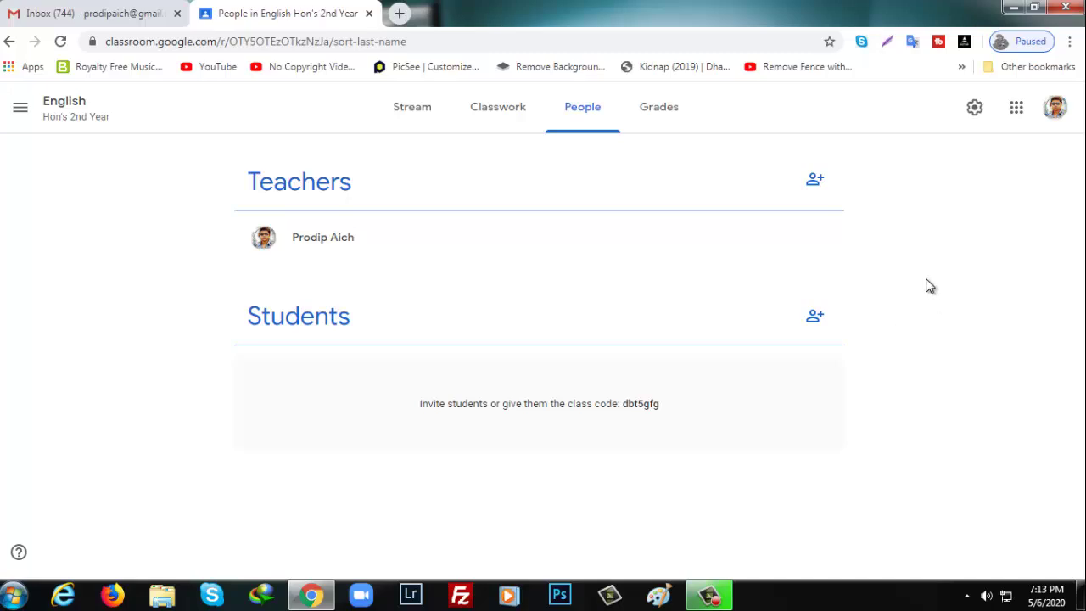
click(813, 187)
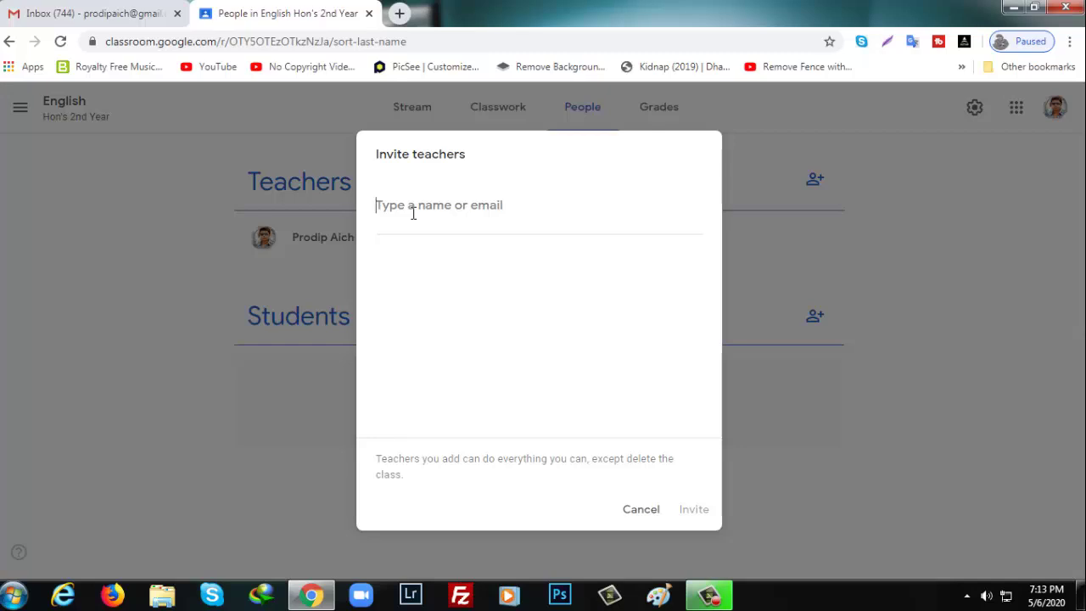
text(p)
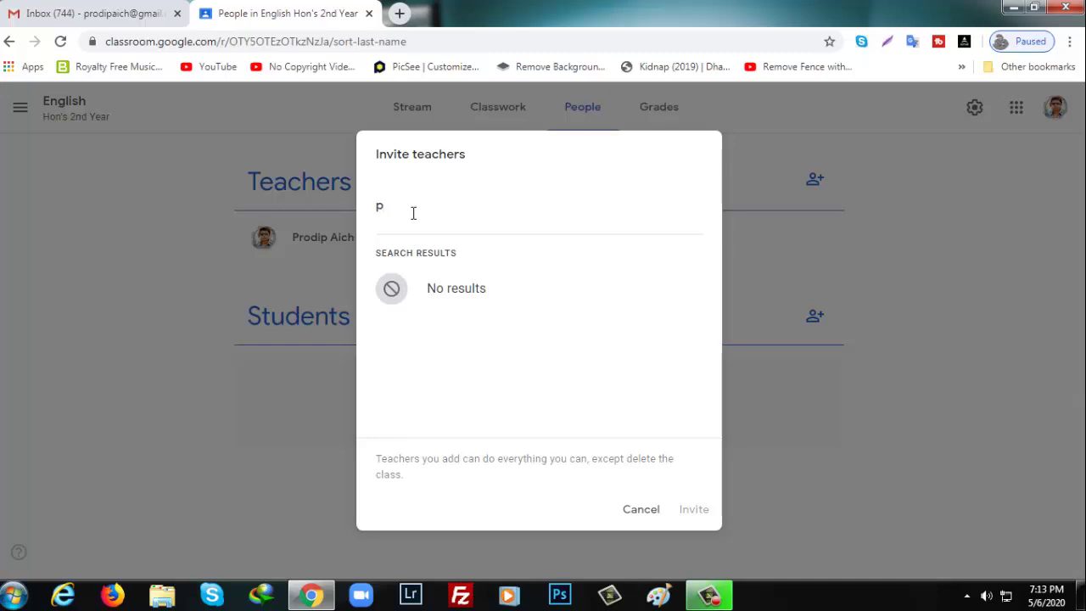
click(466, 292)
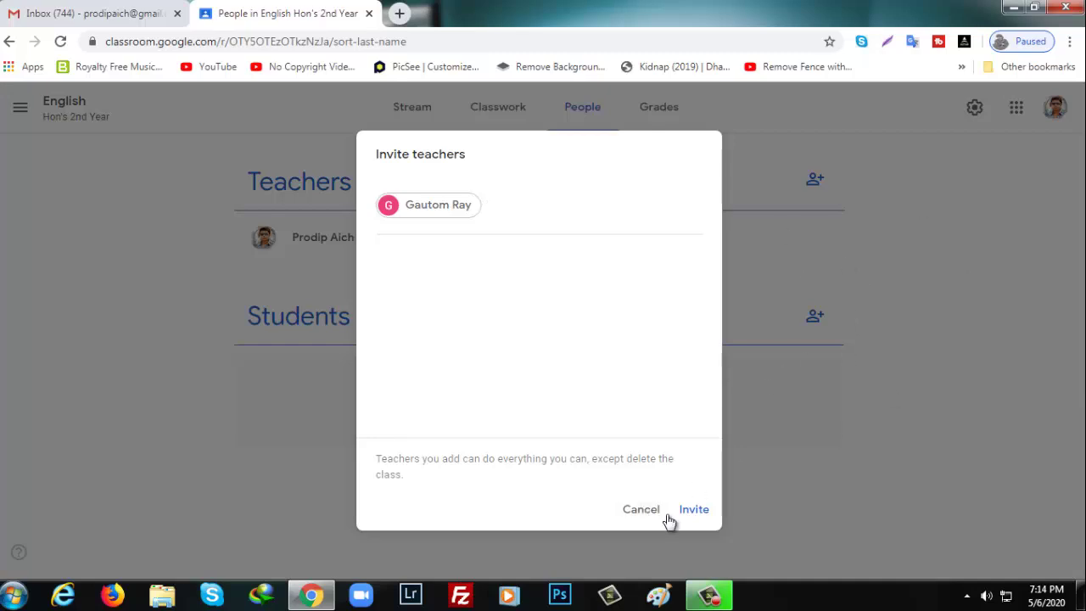
click(639, 512)
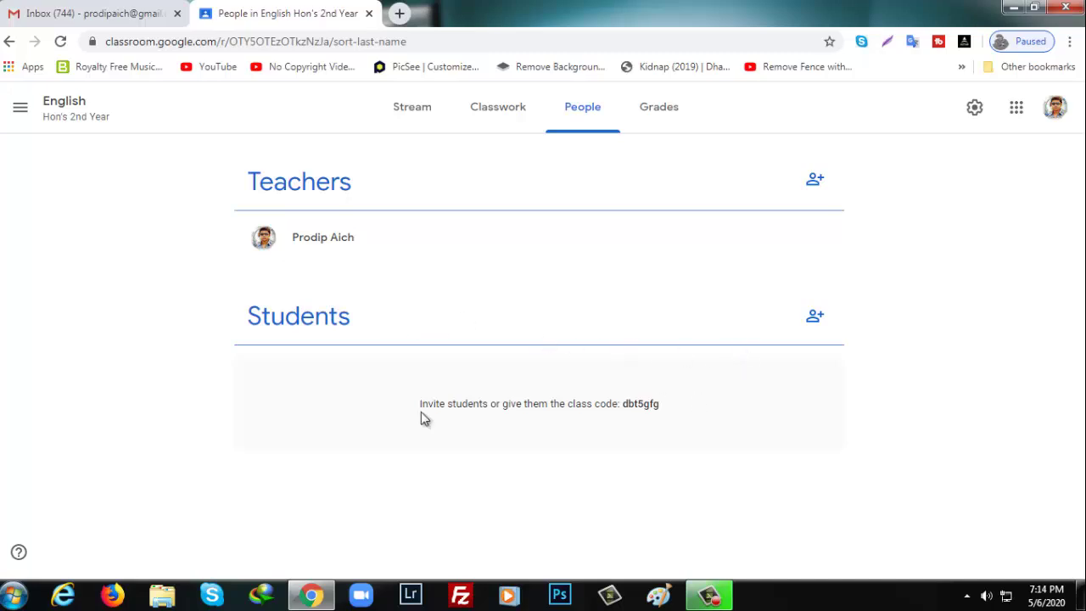
Highlight the class code, look at the student invitation form without inviting anyone, and view the Grades page
drag(665, 405, 627, 411)
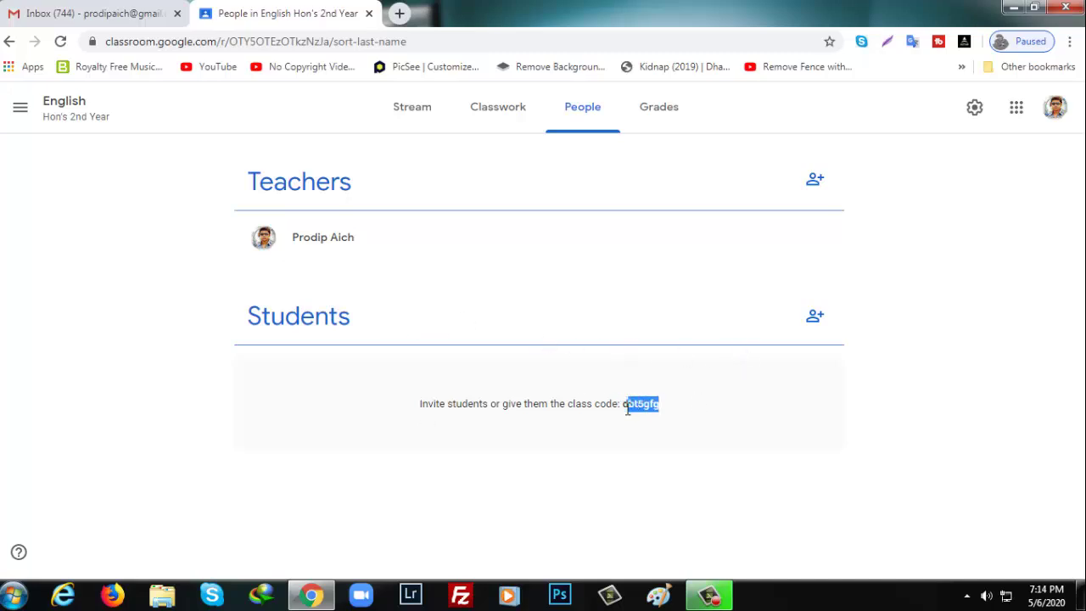
click(815, 315)
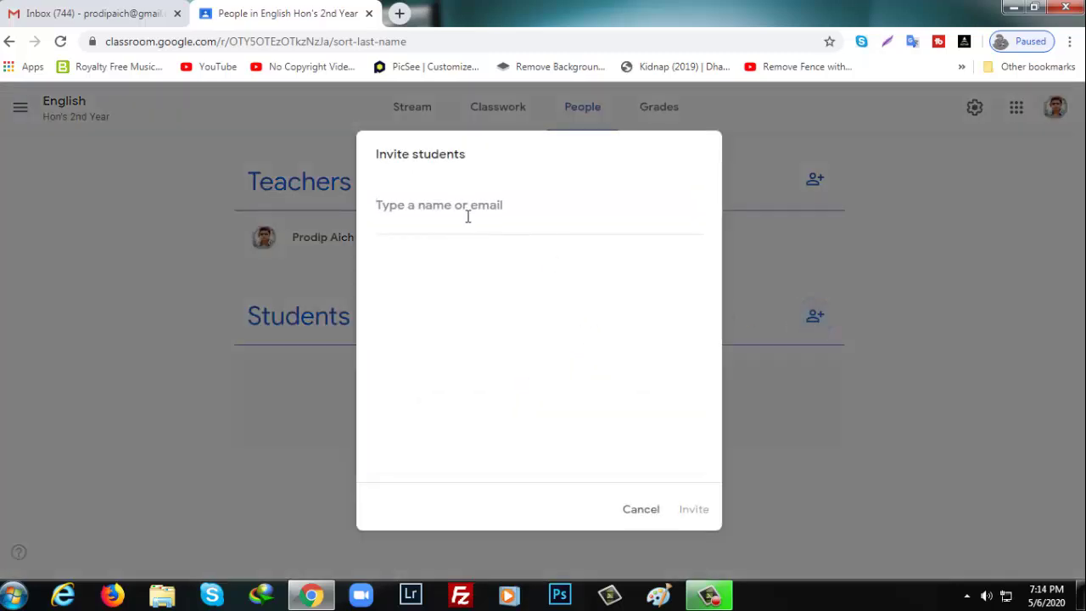
click(641, 509)
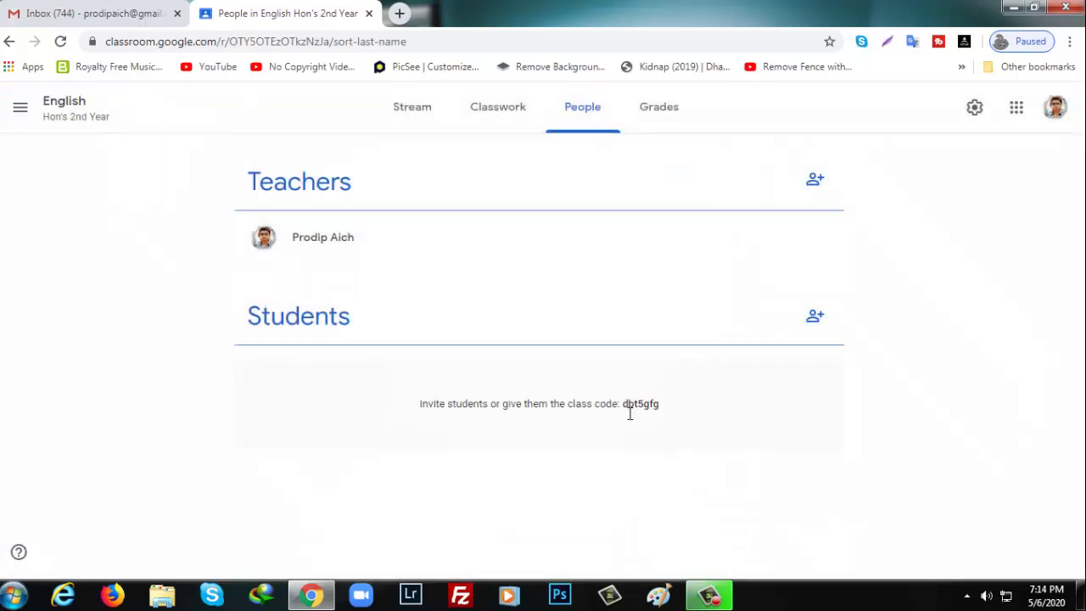
click(628, 108)
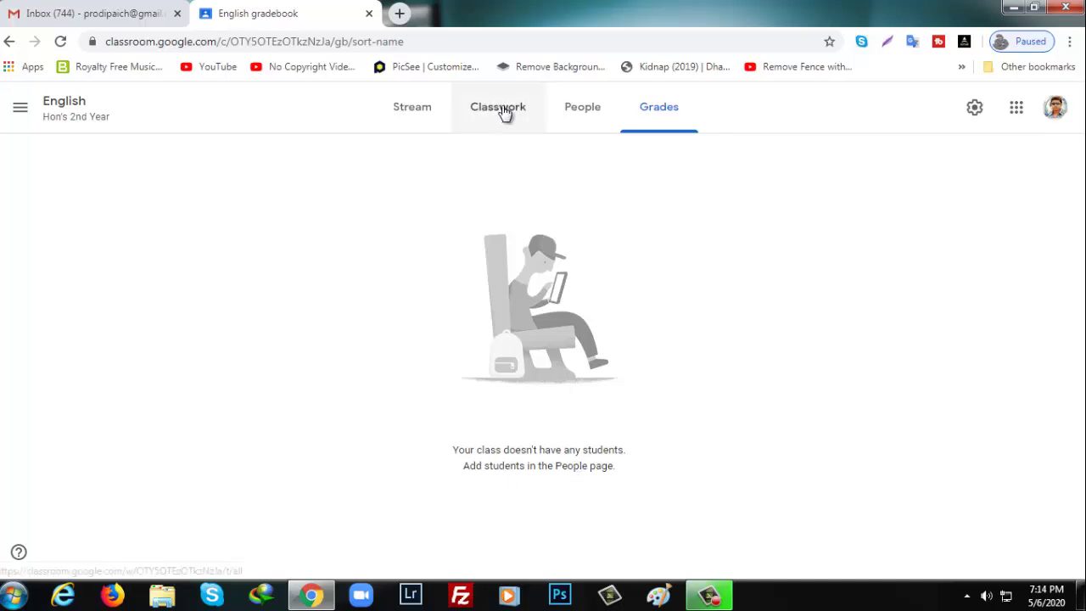
Create a classwork assignment titled "Test" with the instructions "fkjalsfkjakfljak fjaklfjadklfjadfklj fjasdfkljadfkljafafklj"
click(502, 109)
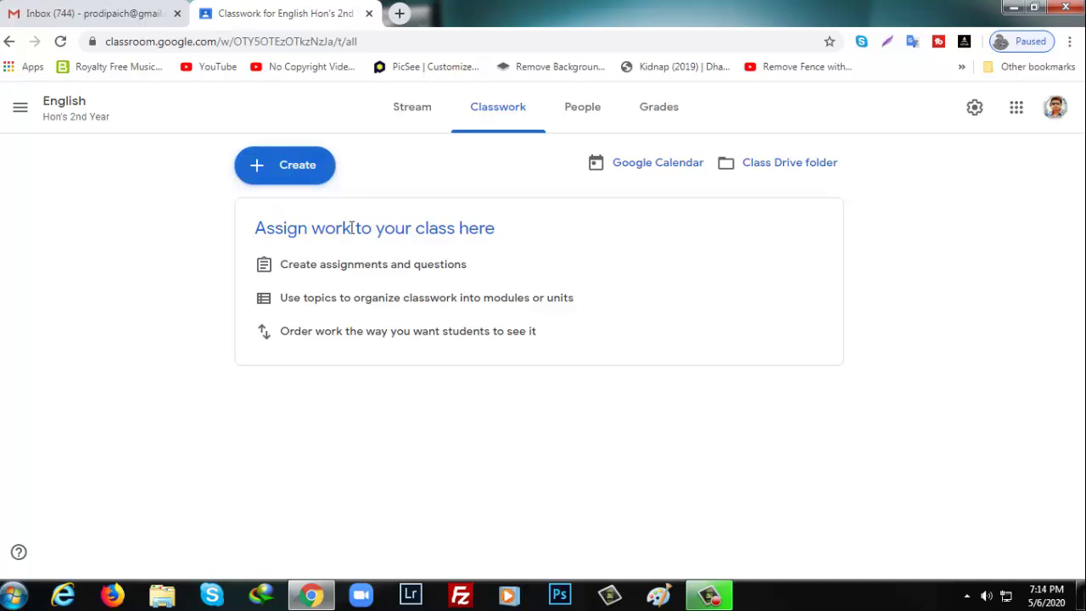
click(293, 167)
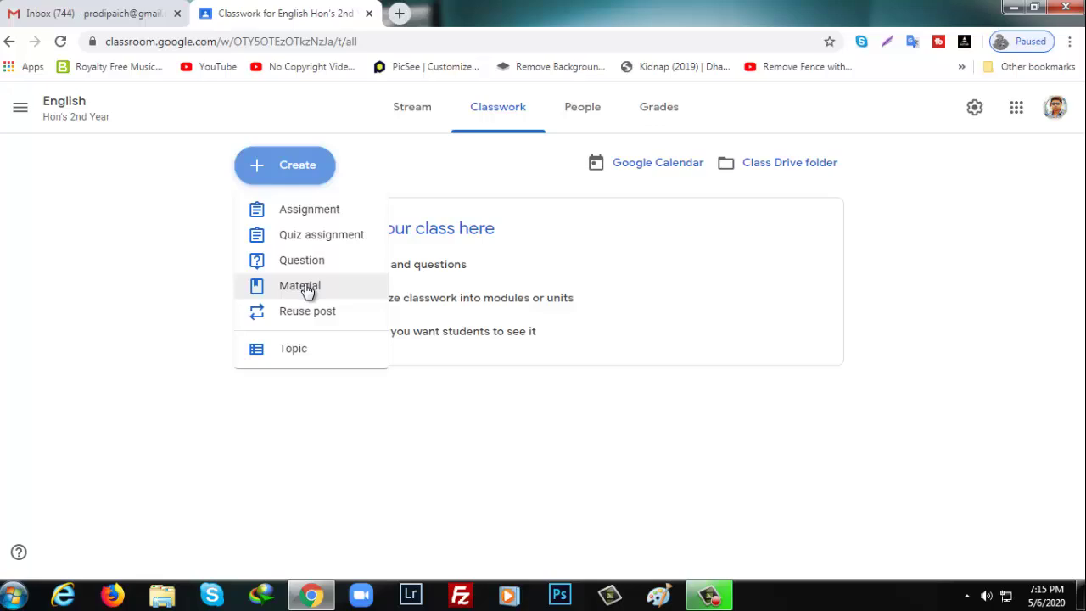
click(314, 214)
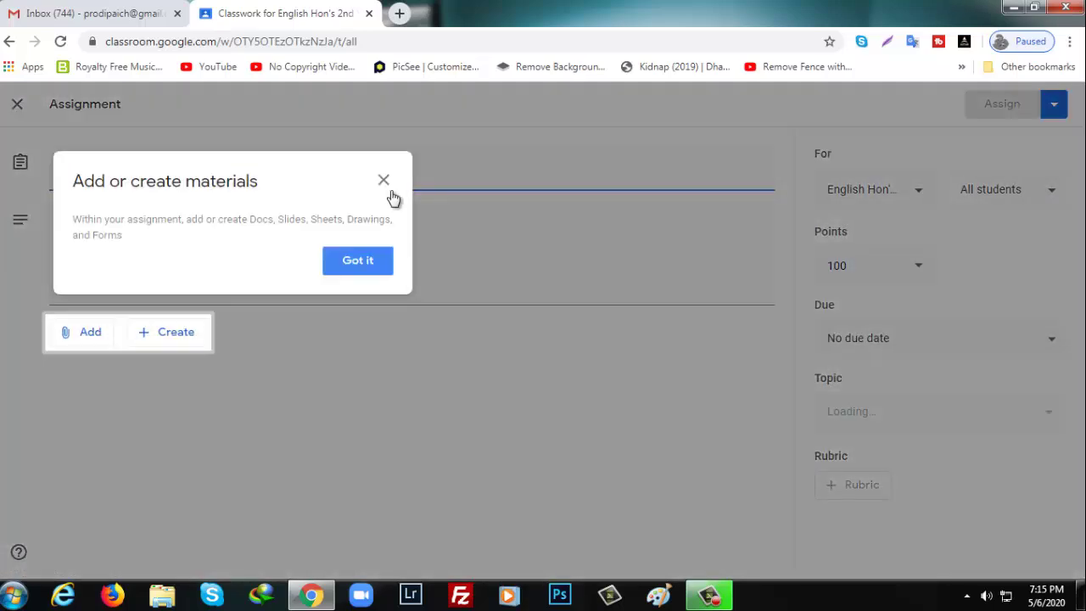
click(386, 188)
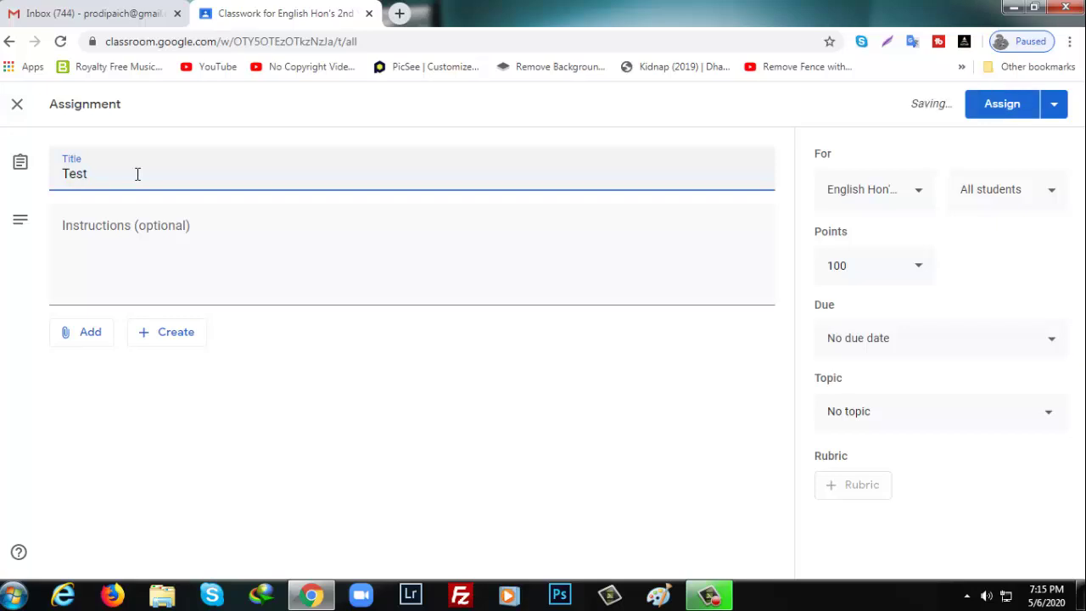
click(111, 295)
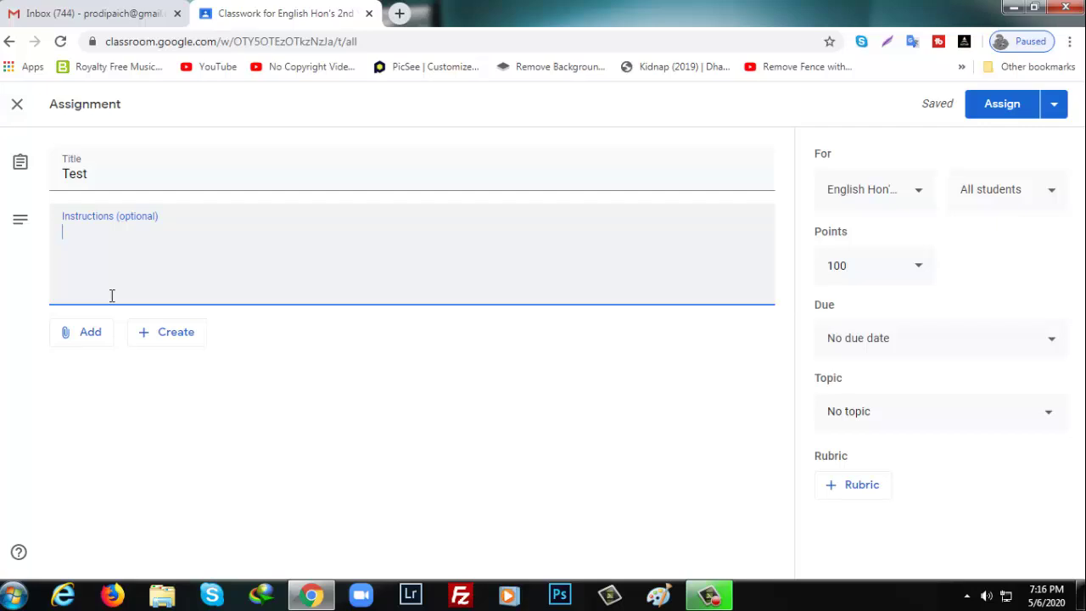
text(fkjalsfkjakfljak fjaklfjadklfjadfklj fjasdfkljadfkljafafklj)
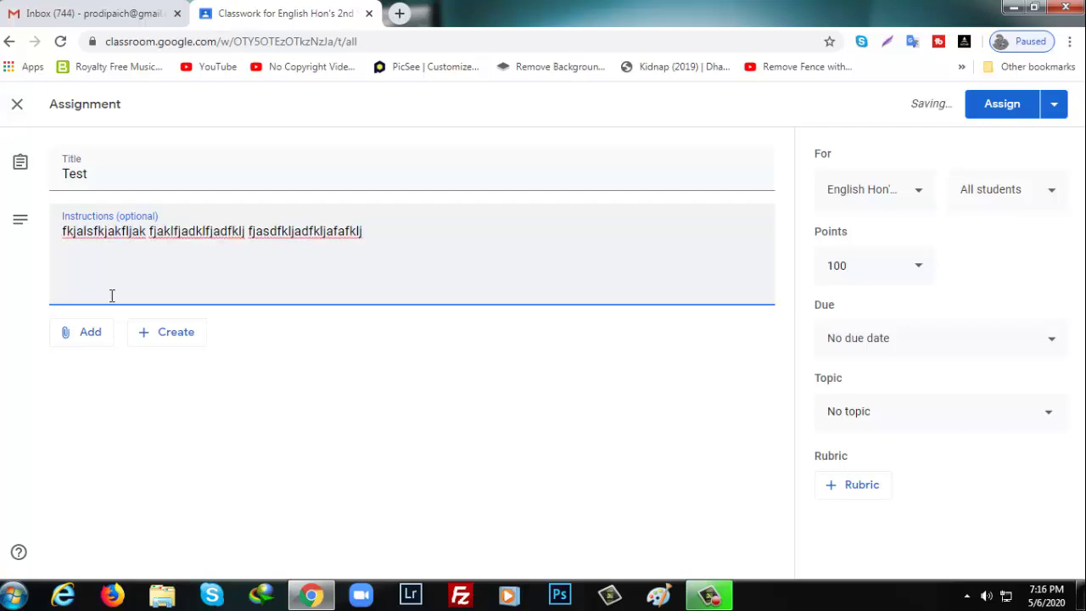
Examine the attachment sources for the assignment and the link form, and leave without adding a link
click(68, 339)
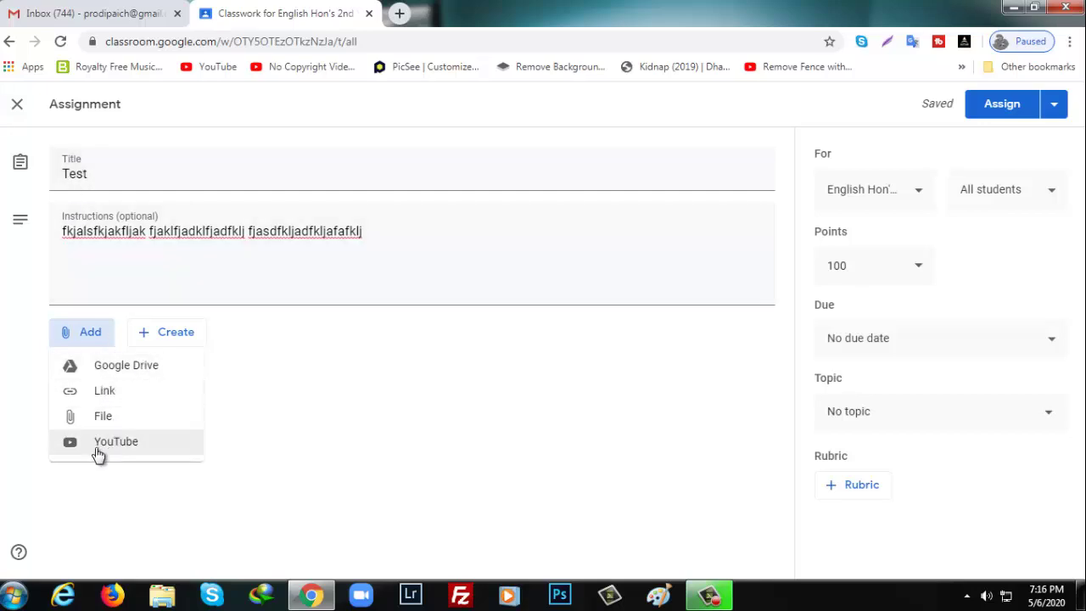
click(106, 392)
click(547, 386)
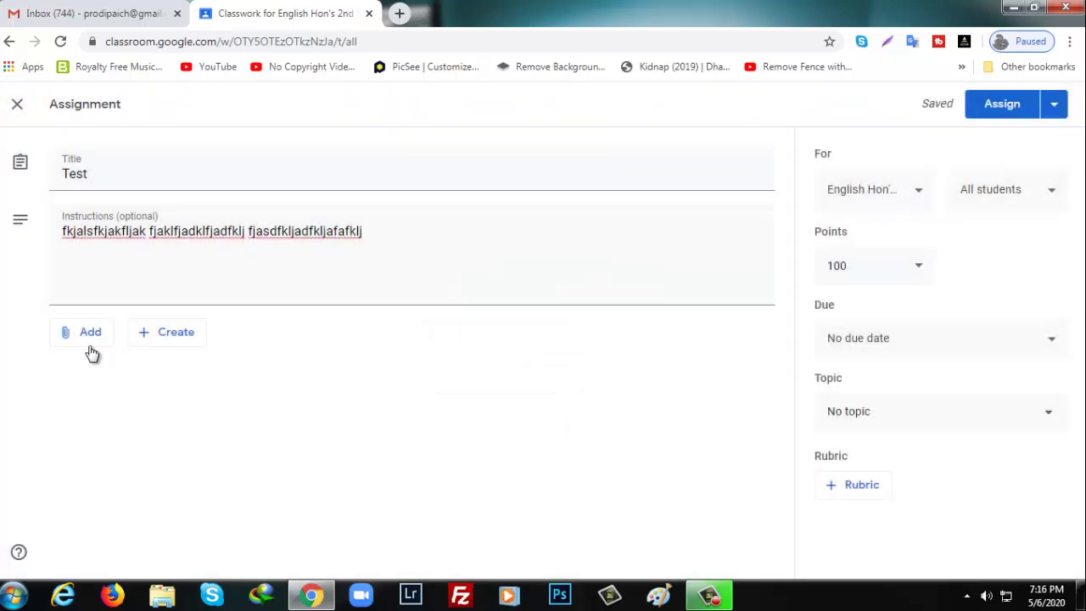
Attach the file "Top 7 Advanced Embed Ideas on How to Embed YouTube videos.txt" from drive D: to the assignment
click(85, 335)
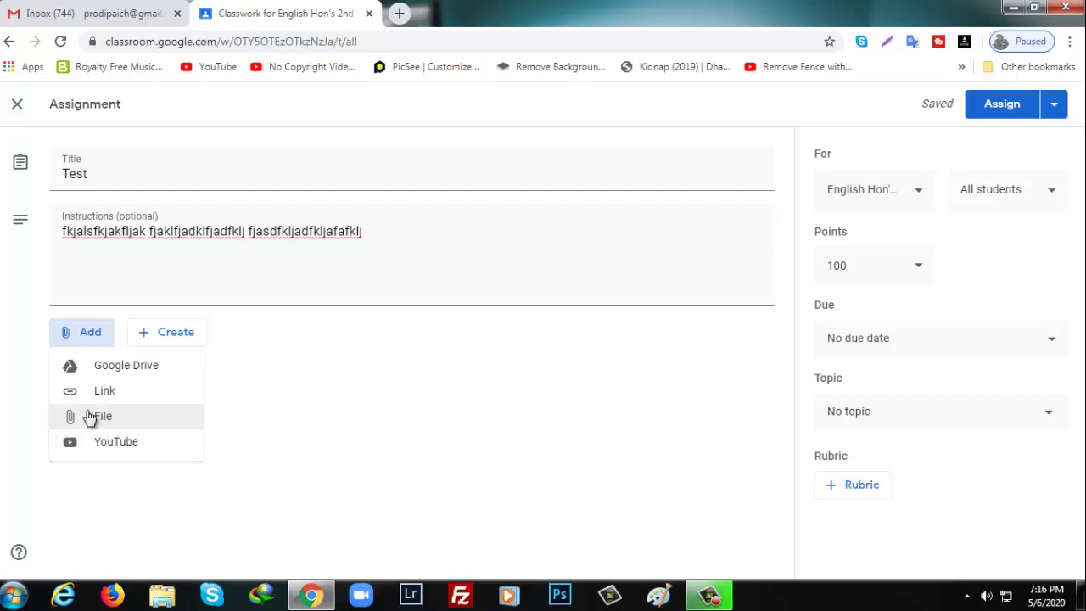
click(90, 420)
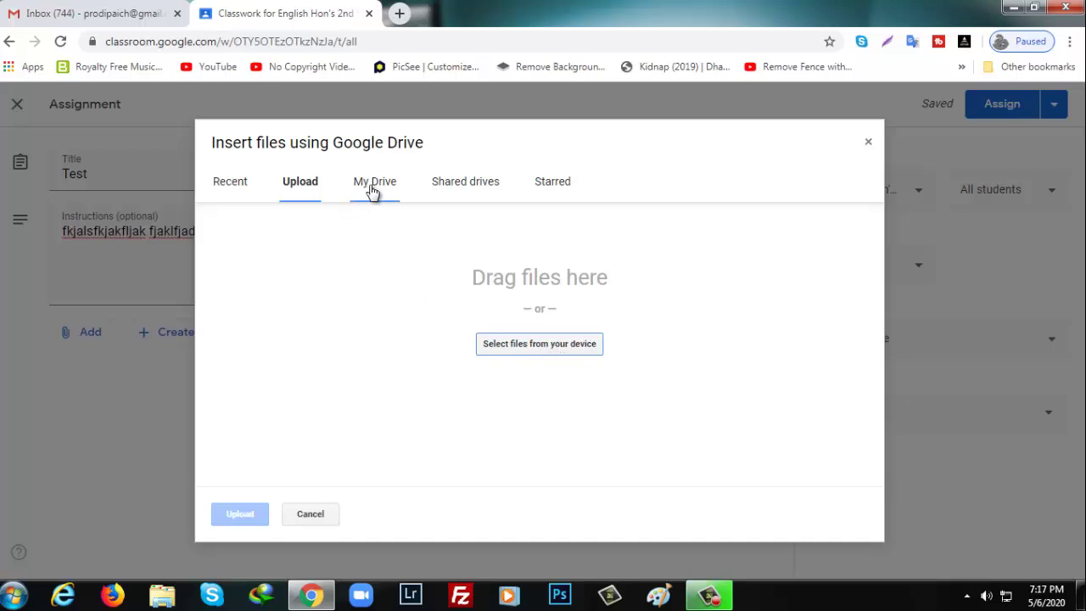
click(548, 344)
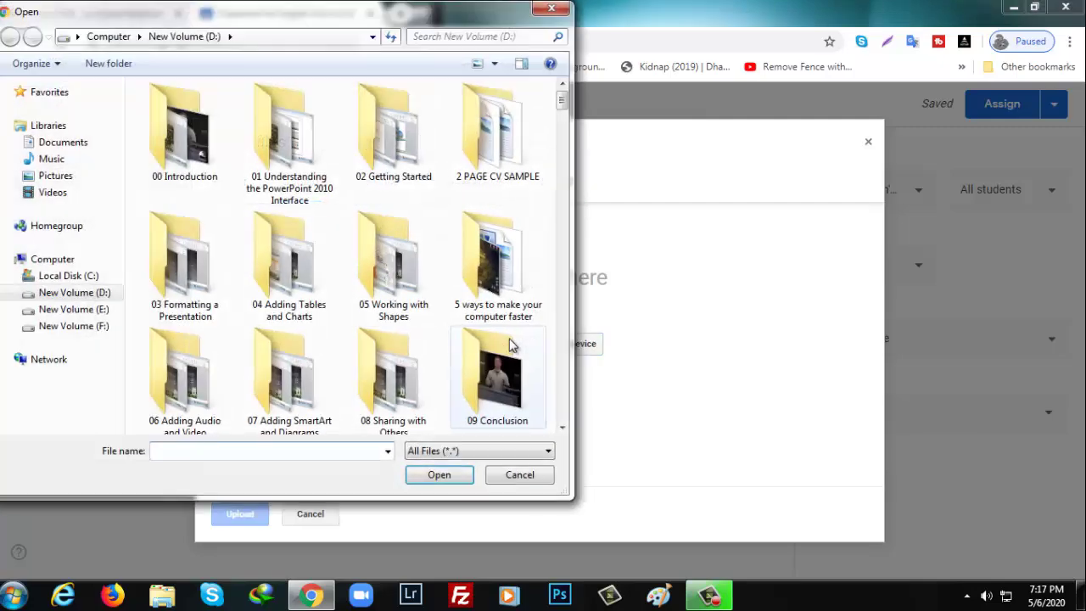
drag(561, 100, 561, 369)
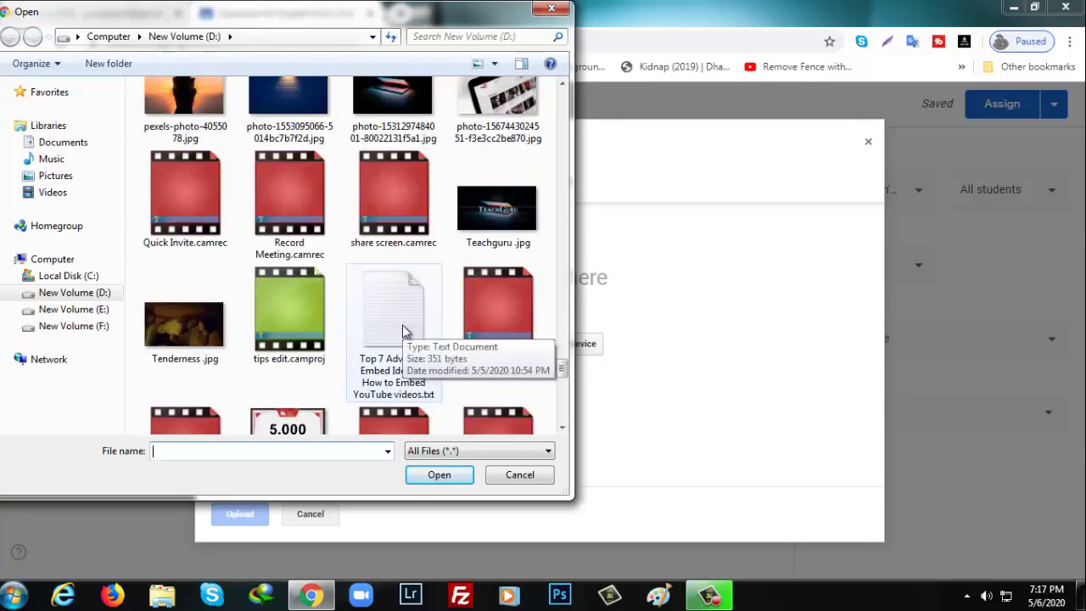
click(403, 331)
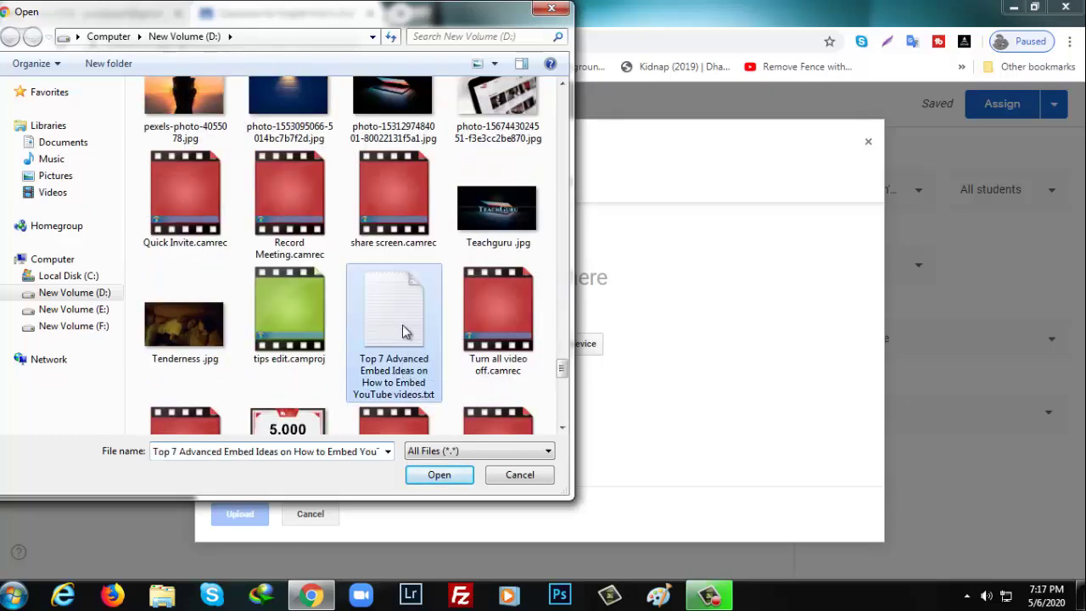
click(439, 476)
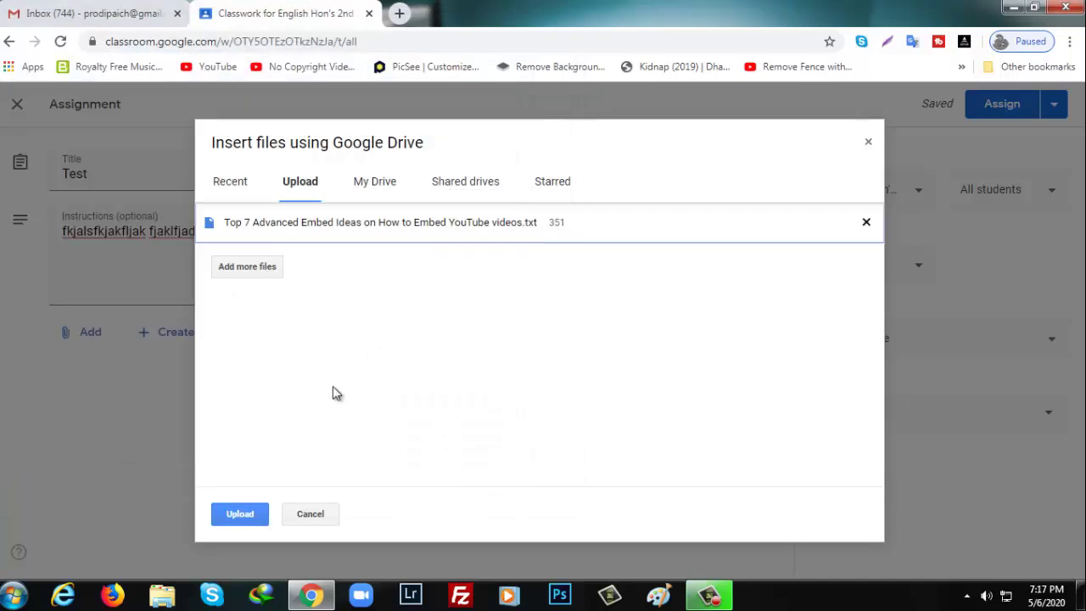
click(238, 515)
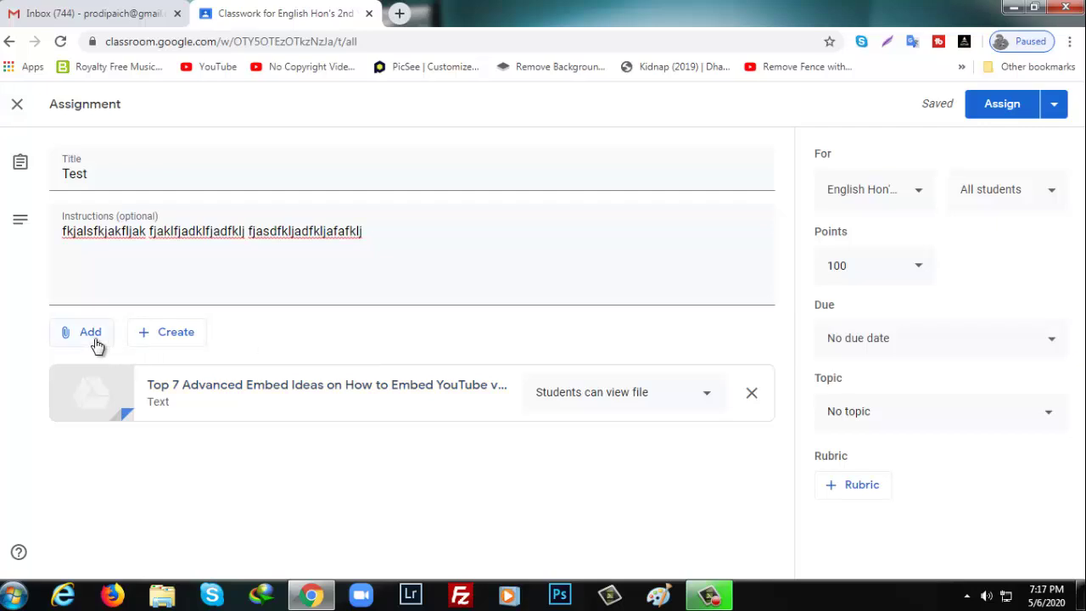
Examine the Google file types that can be created for the assignment
click(168, 340)
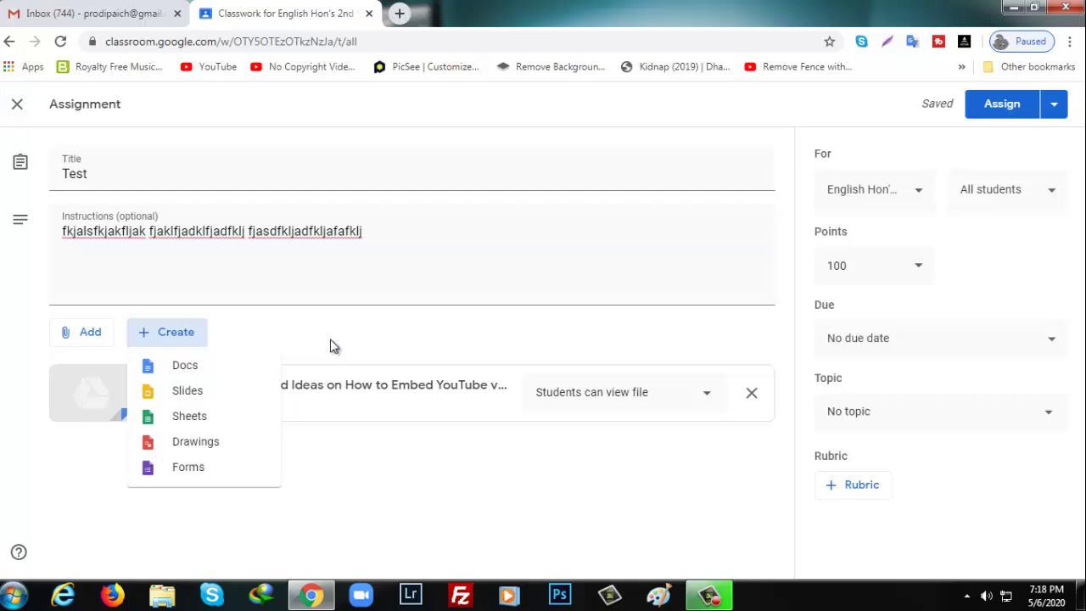
click(248, 346)
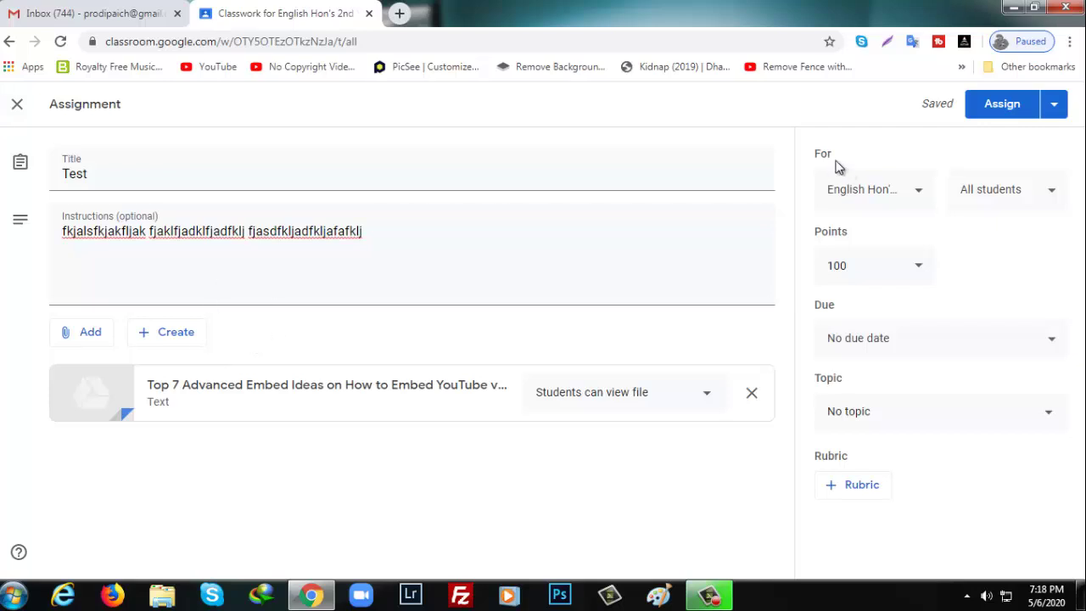
Try adding the Math class to the assignment's recipients, dismiss the Windows color scheme message, and deselect Math again
click(841, 189)
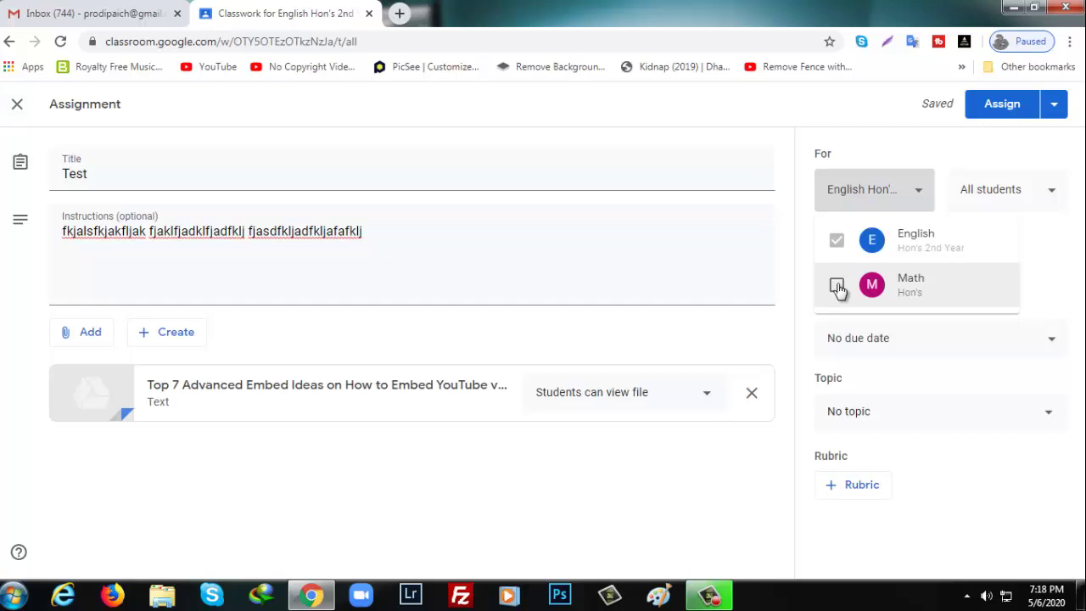
click(837, 286)
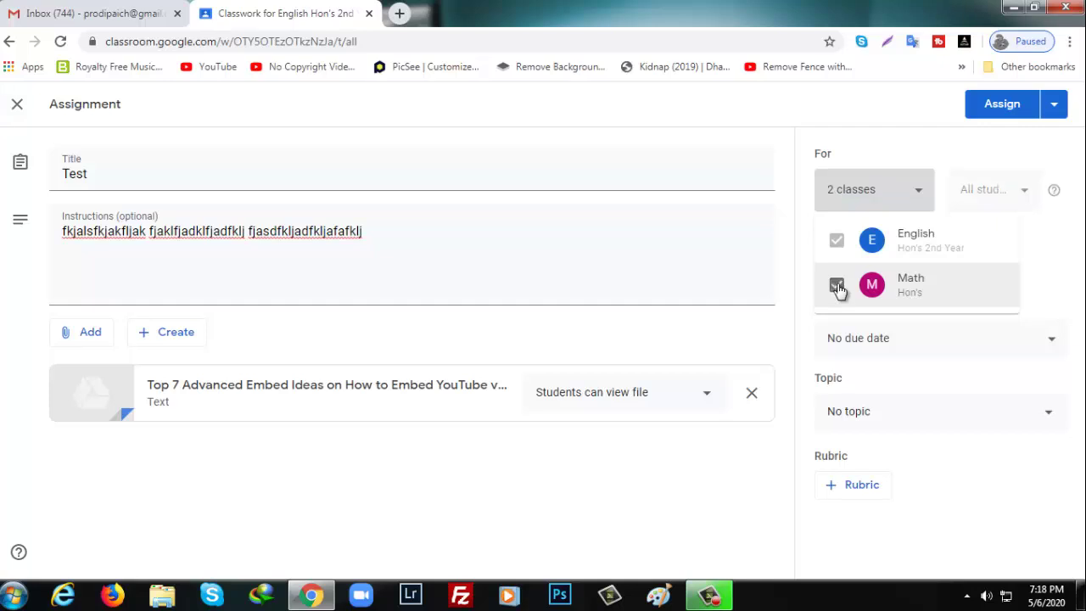
click(720, 137)
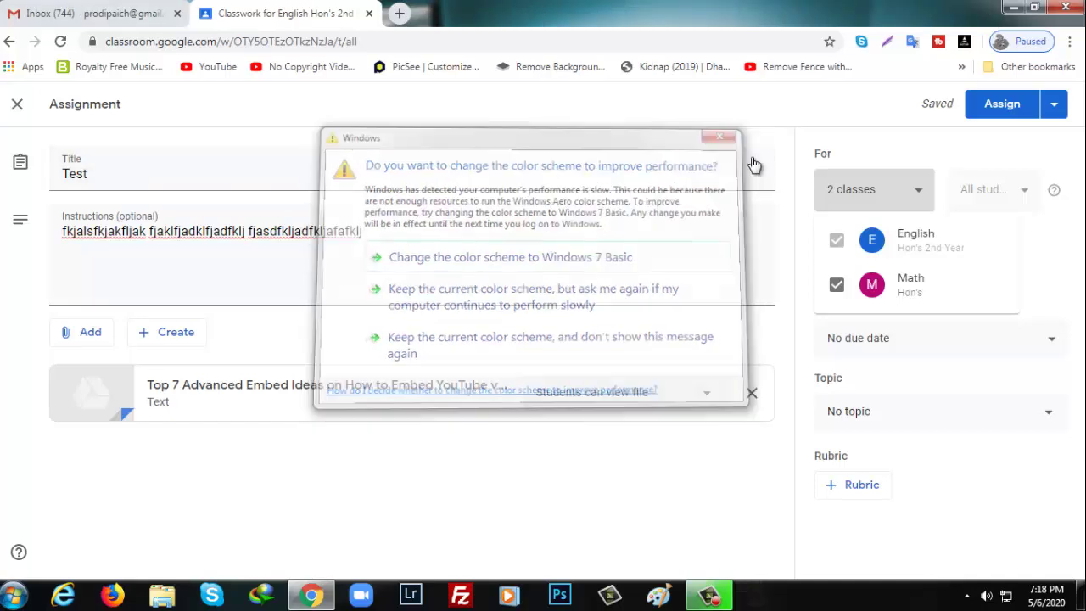
click(836, 286)
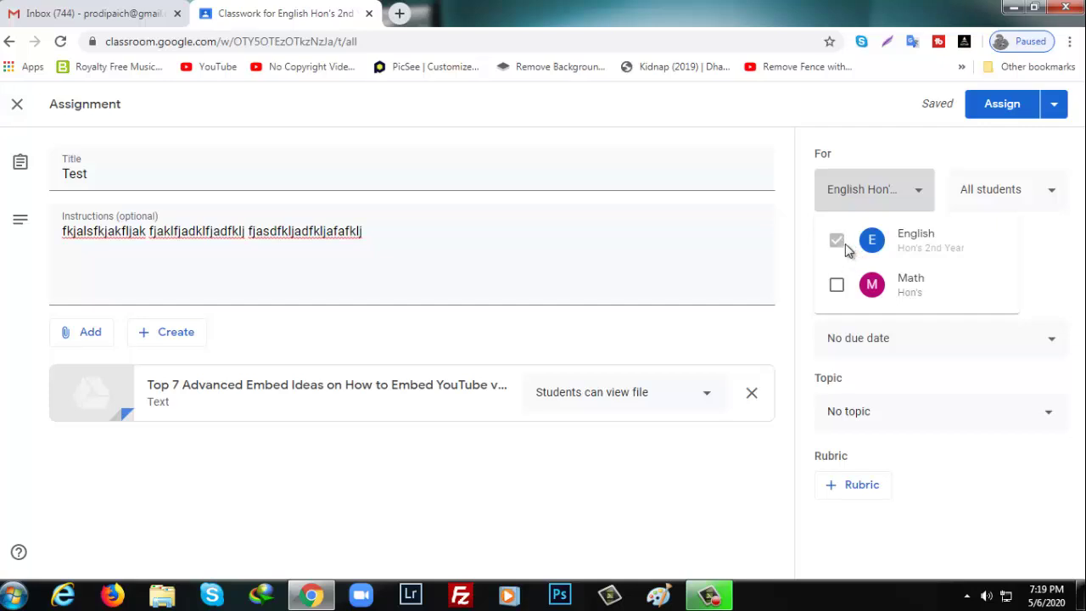
Check the student recipient choices for the assignment, leaving all students selected
click(1049, 196)
click(1051, 196)
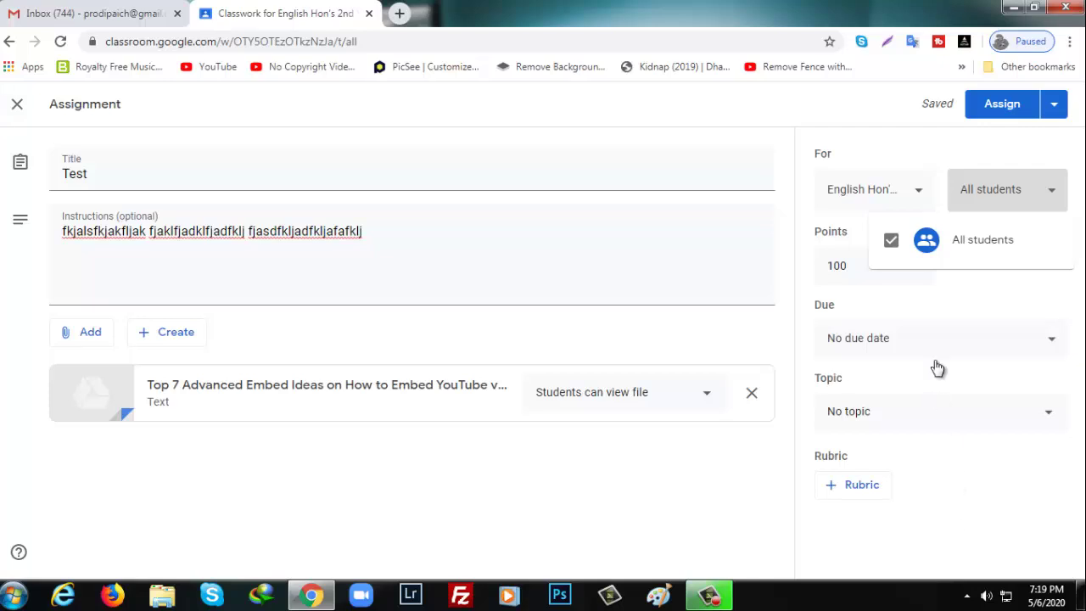
click(831, 249)
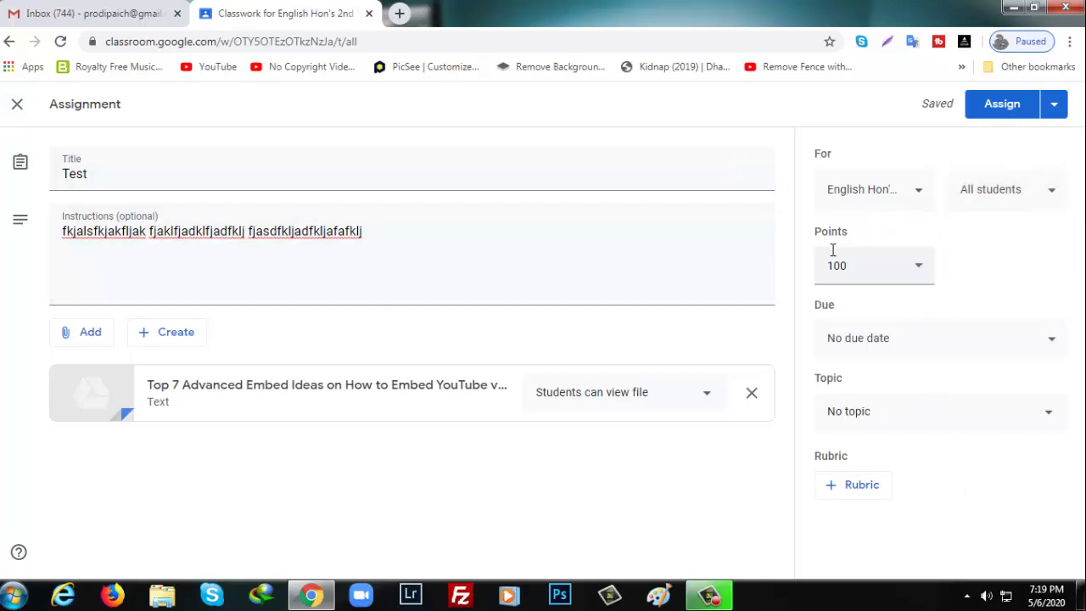
Set the Test assignment's points to 25
click(921, 270)
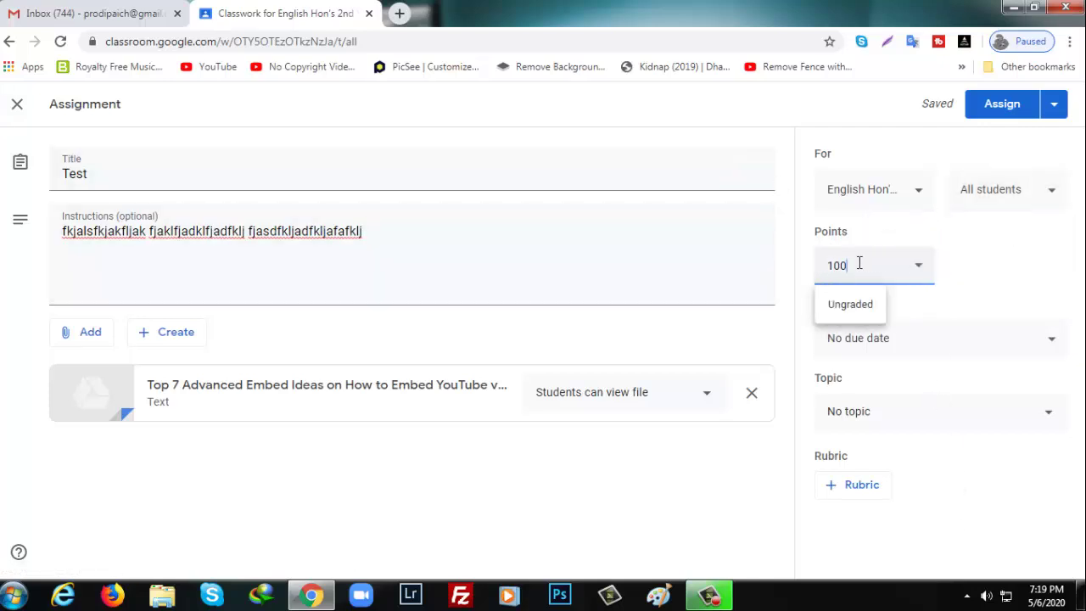
click(991, 257)
double_click(852, 265)
text(25)
click(993, 282)
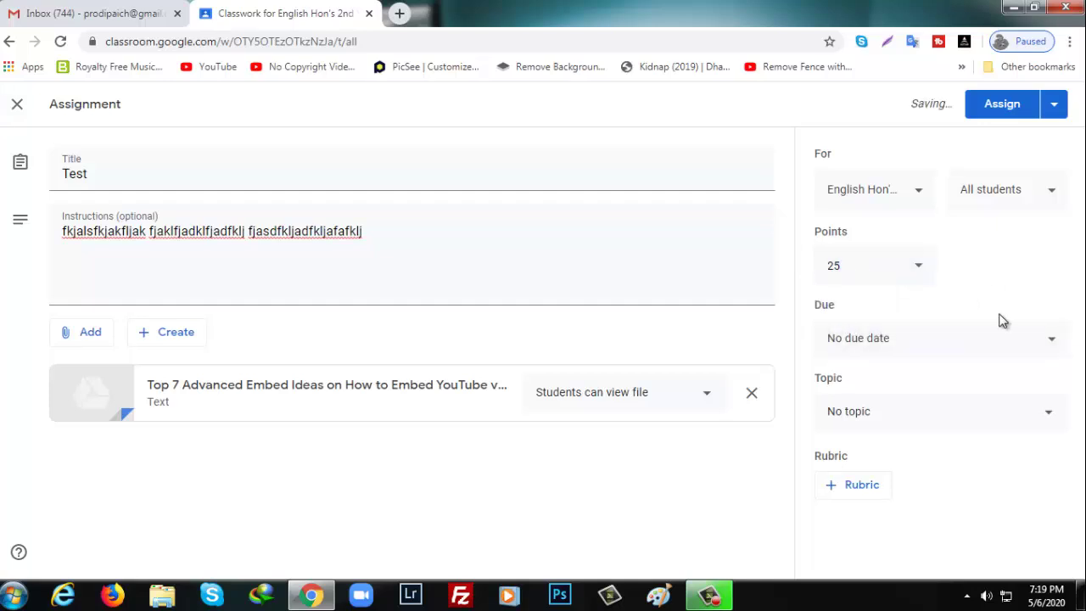
Set the assignment's due date to May 9, 2020, without a due time
click(1052, 344)
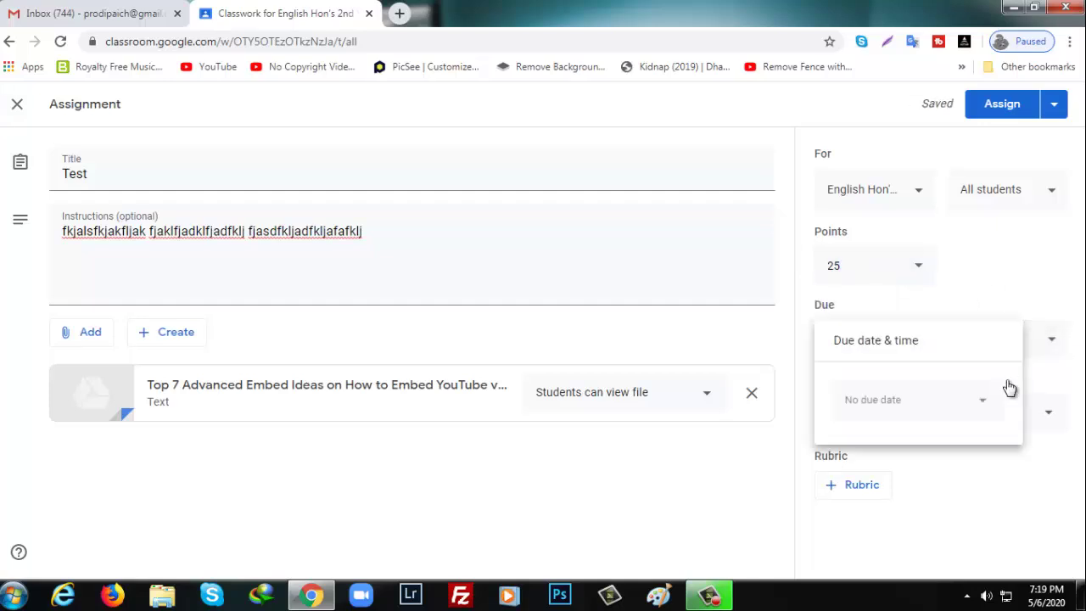
click(986, 410)
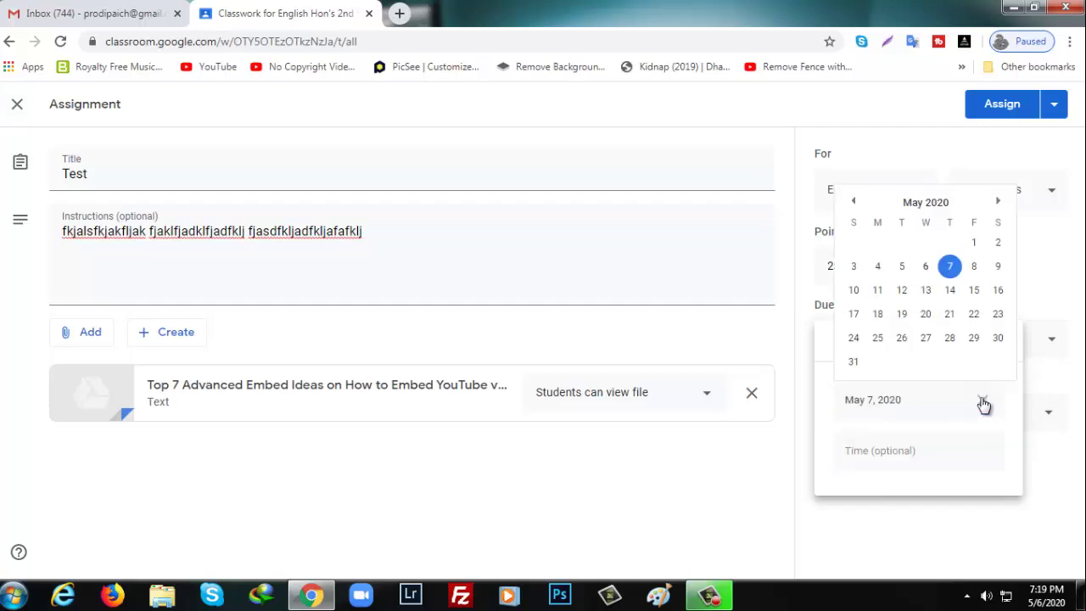
click(1000, 268)
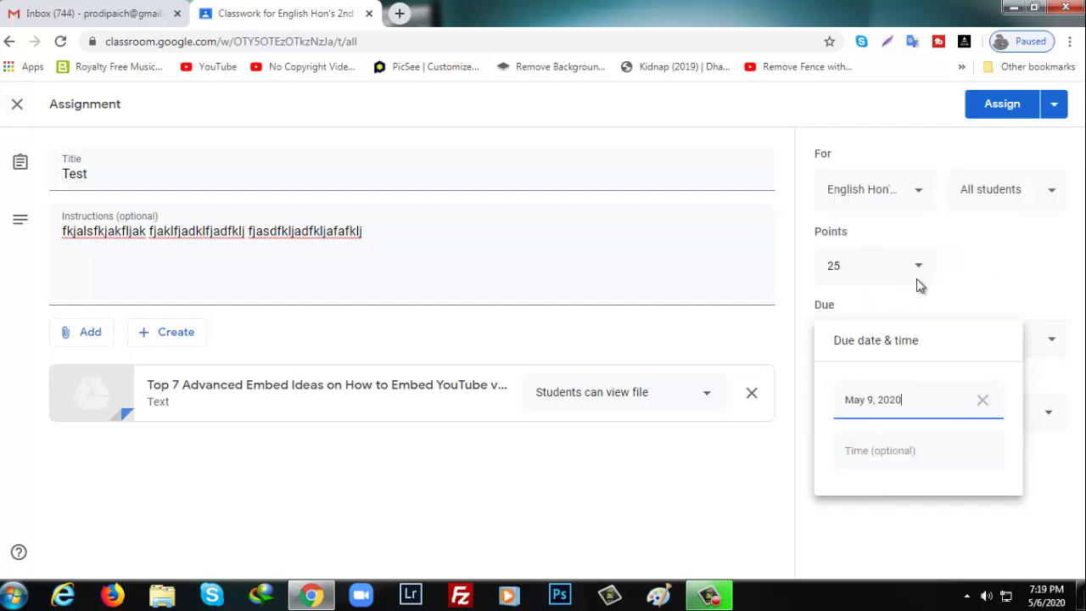
click(1007, 286)
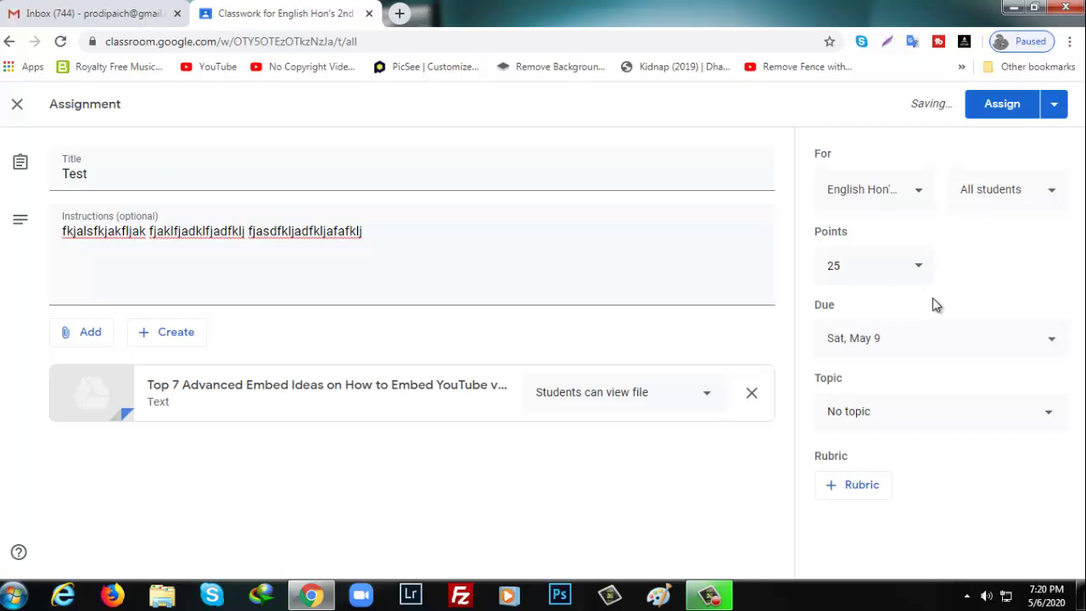
Create a new topic named "topic 2" for the assignment
click(959, 411)
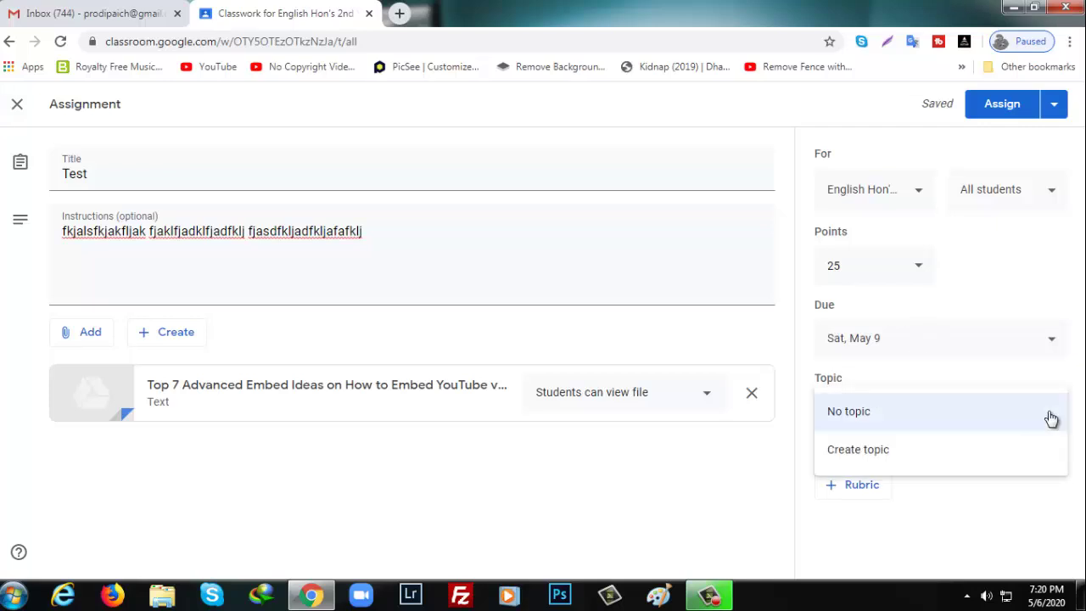
click(861, 451)
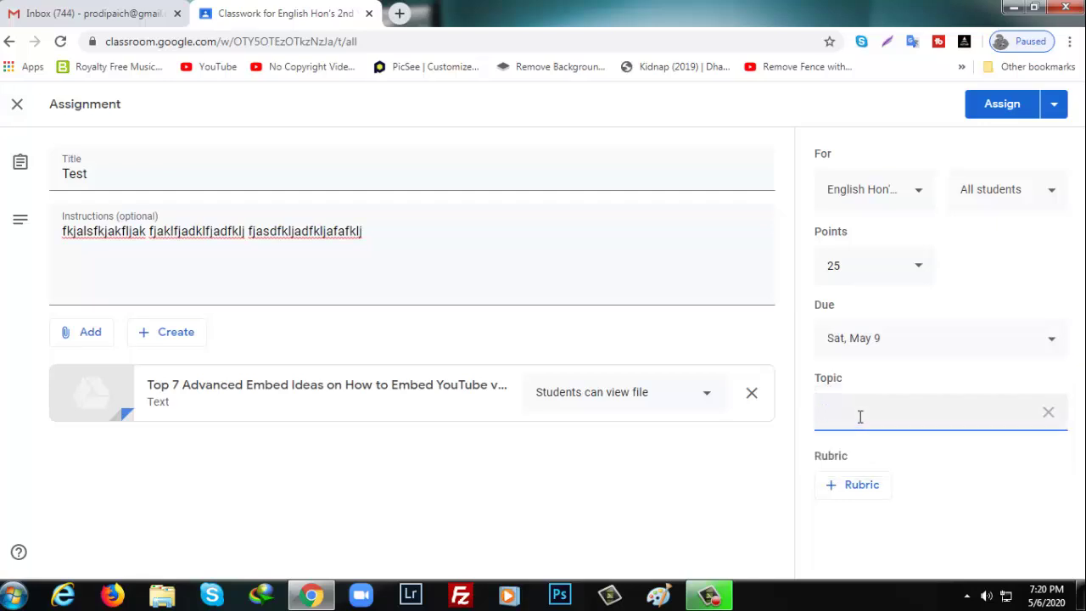
text(topic 2)
Examine the options for adding a rubric to the assignment, and leave without adding one
drag(814, 455, 857, 462)
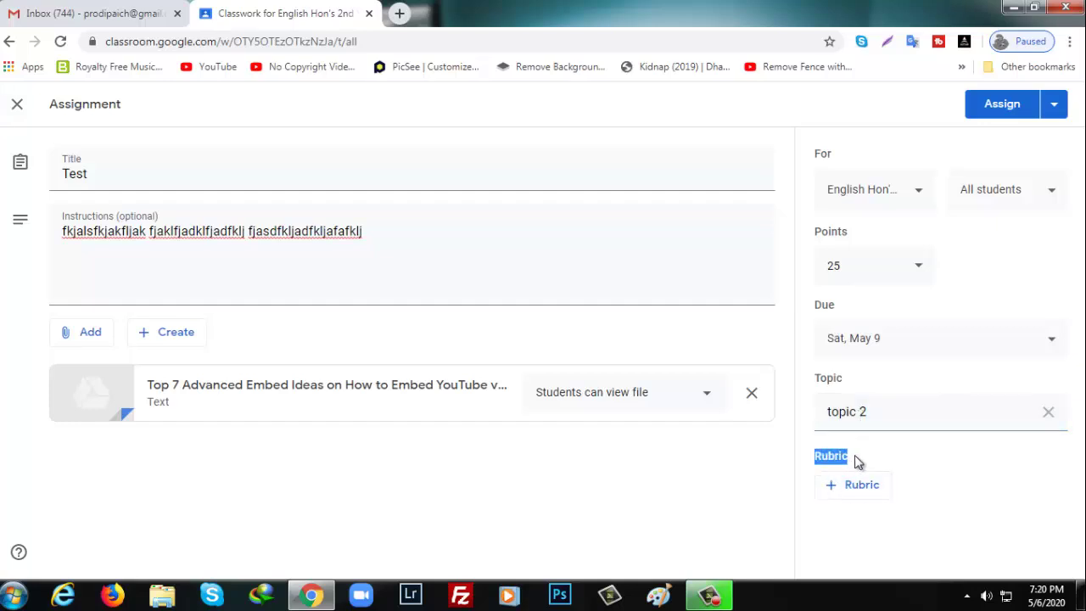
click(859, 487)
click(900, 478)
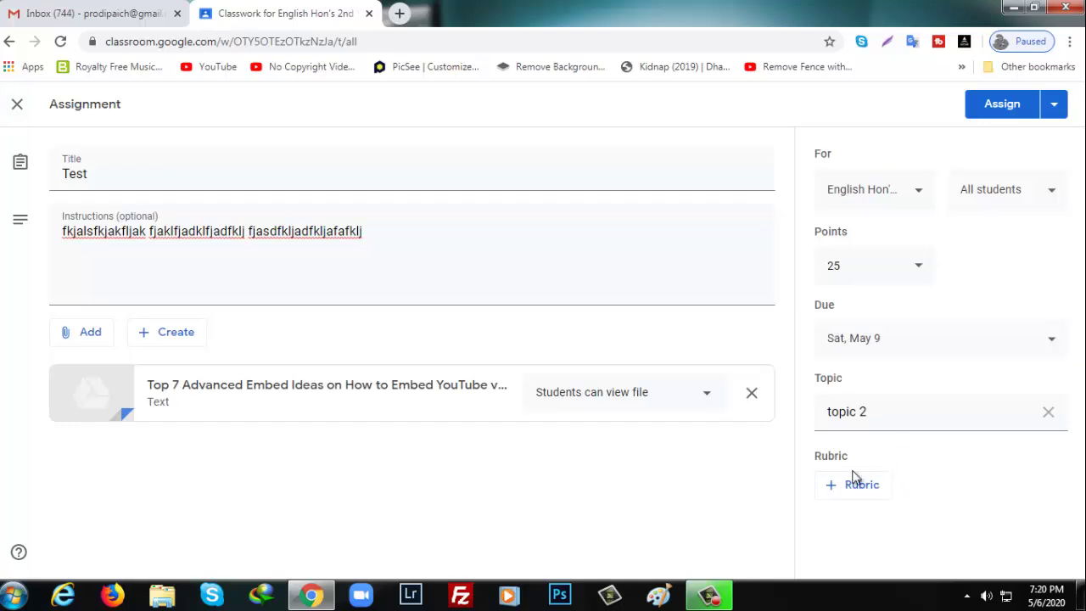
click(874, 490)
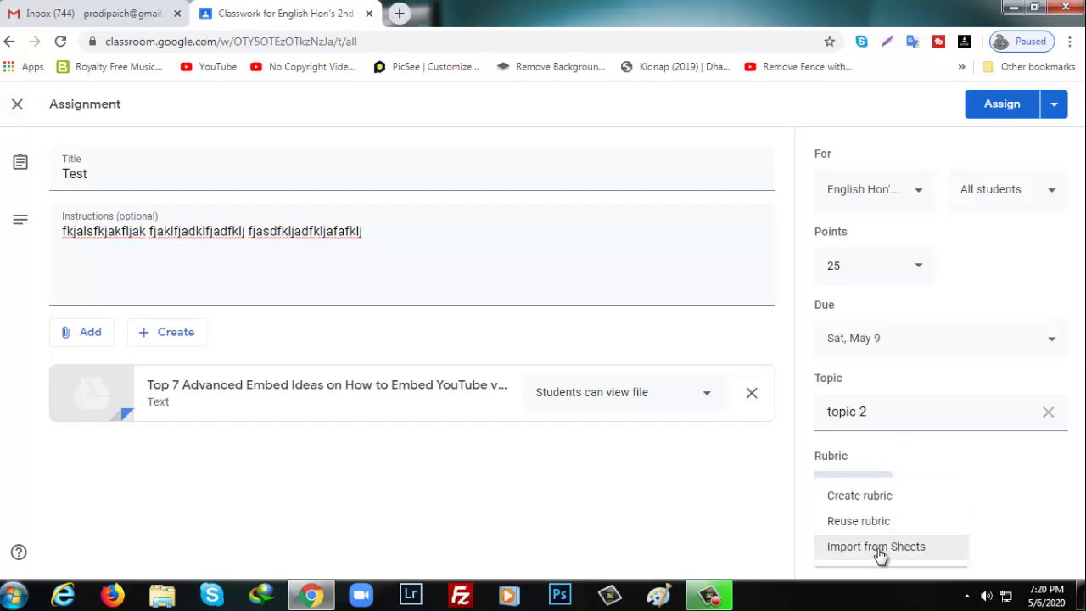
click(925, 554)
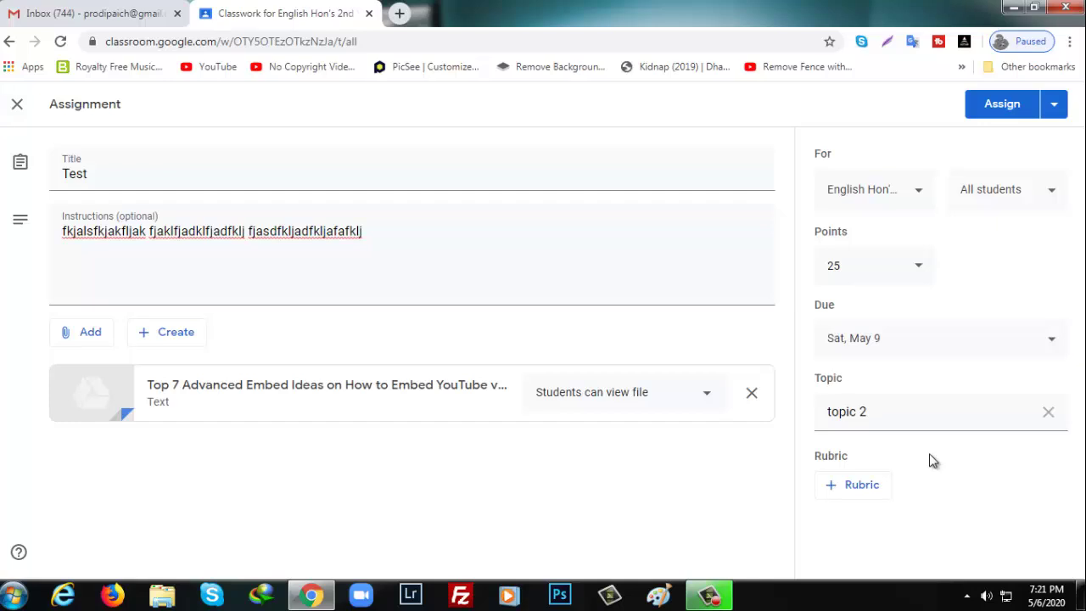
Review the assignment's publishing options, dismiss the Windows color scheme message, and assign Test to the class
click(1058, 109)
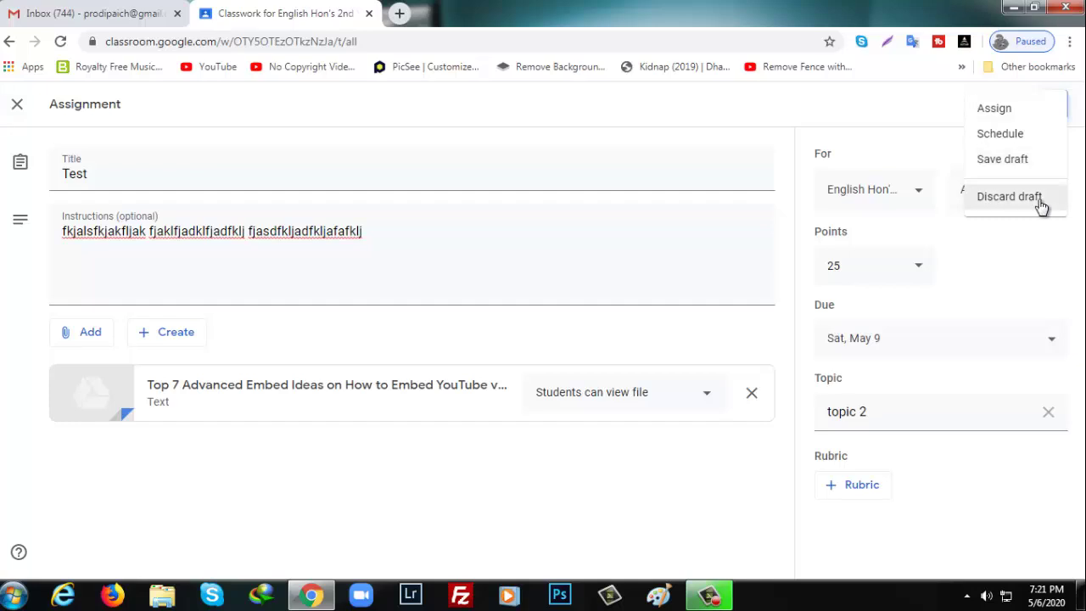
click(1056, 108)
click(1057, 109)
click(915, 111)
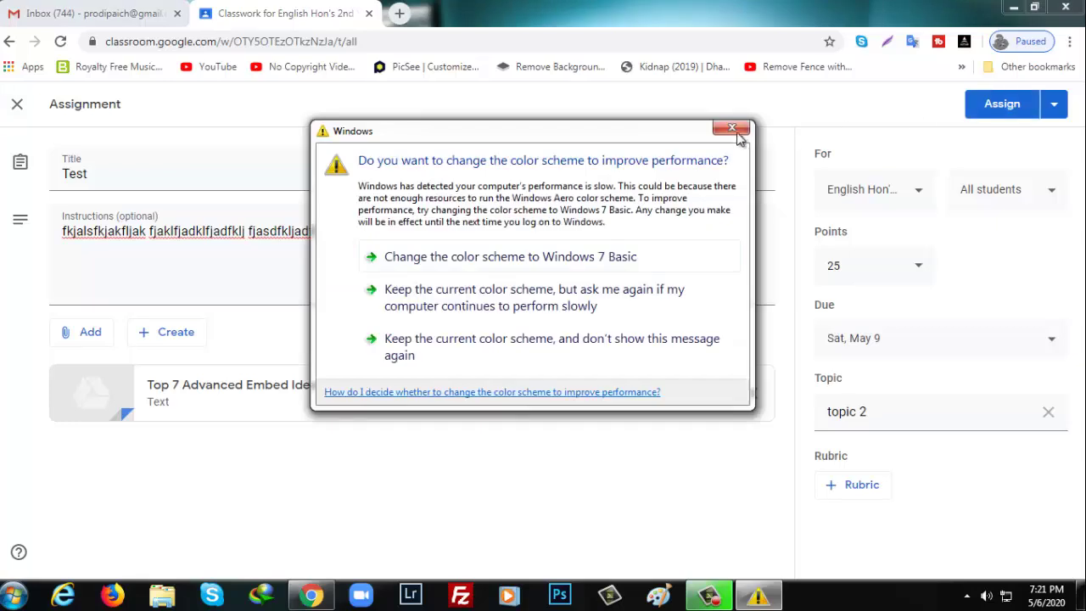
click(1008, 105)
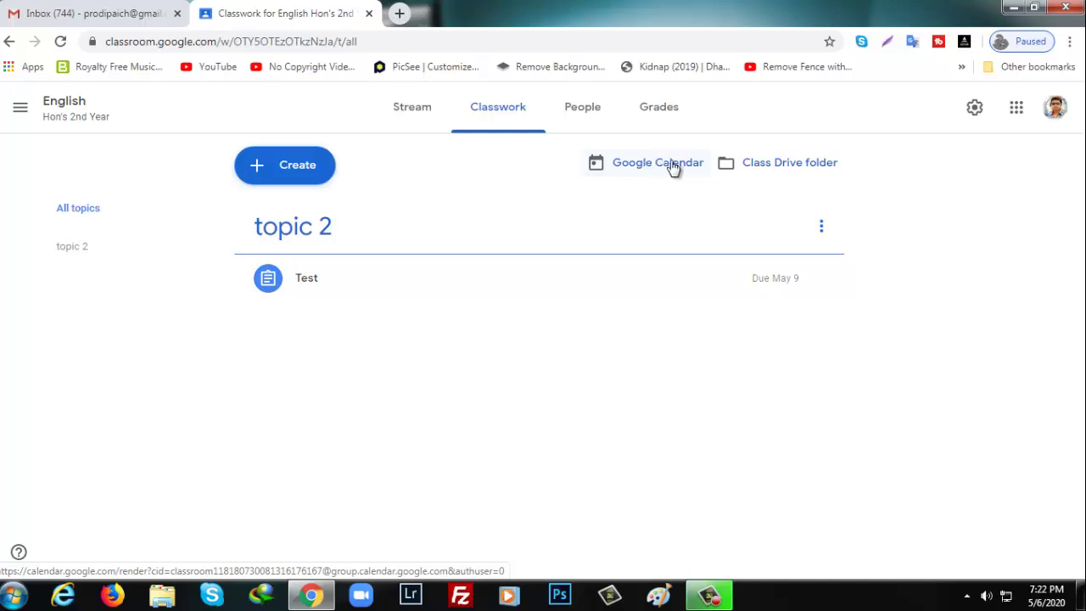
Open the class Drive folder, copy its link from the sharing settings, and close the folder
click(783, 171)
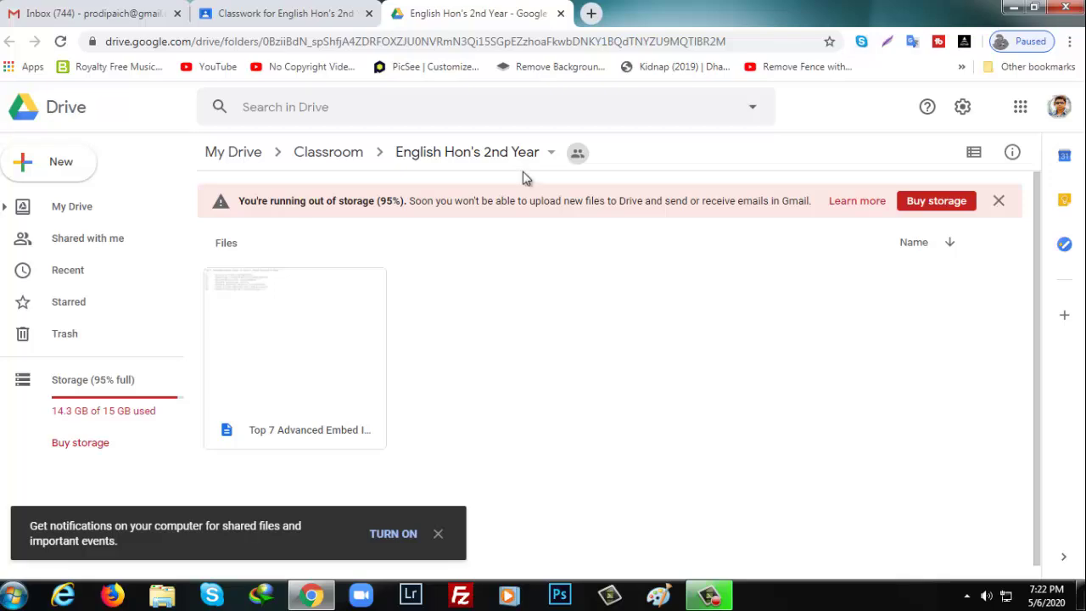
click(577, 153)
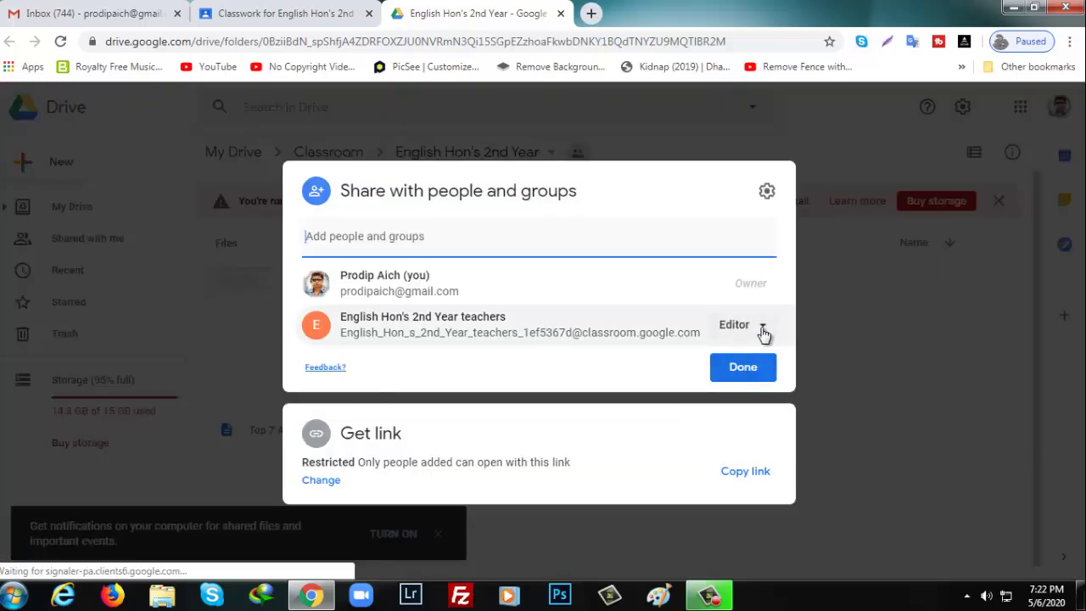
click(736, 474)
click(560, 13)
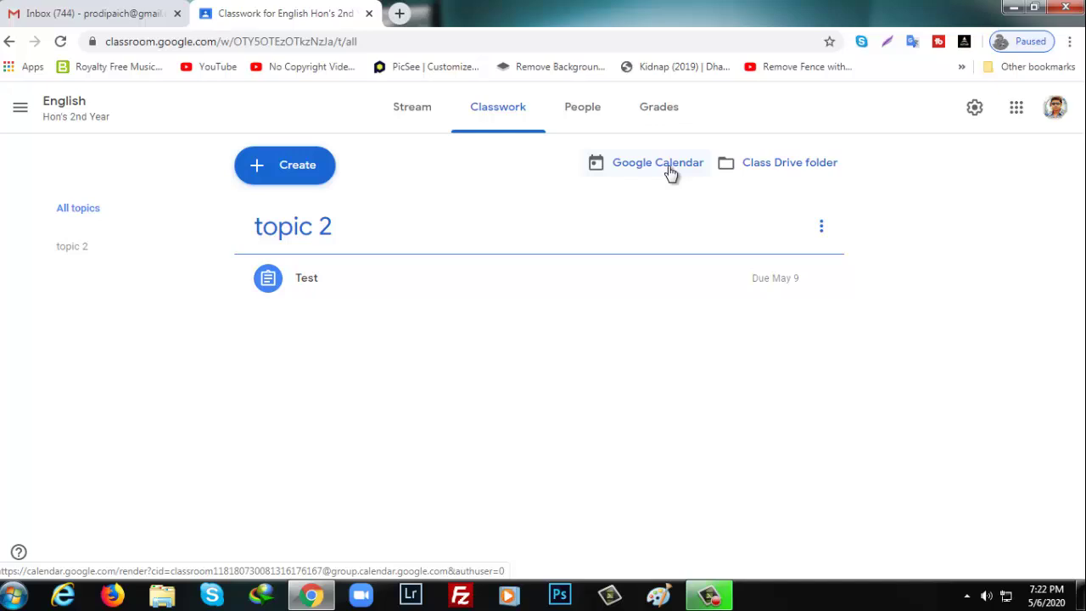
Check the class Grades page, and return to the class stream
click(659, 109)
click(889, 302)
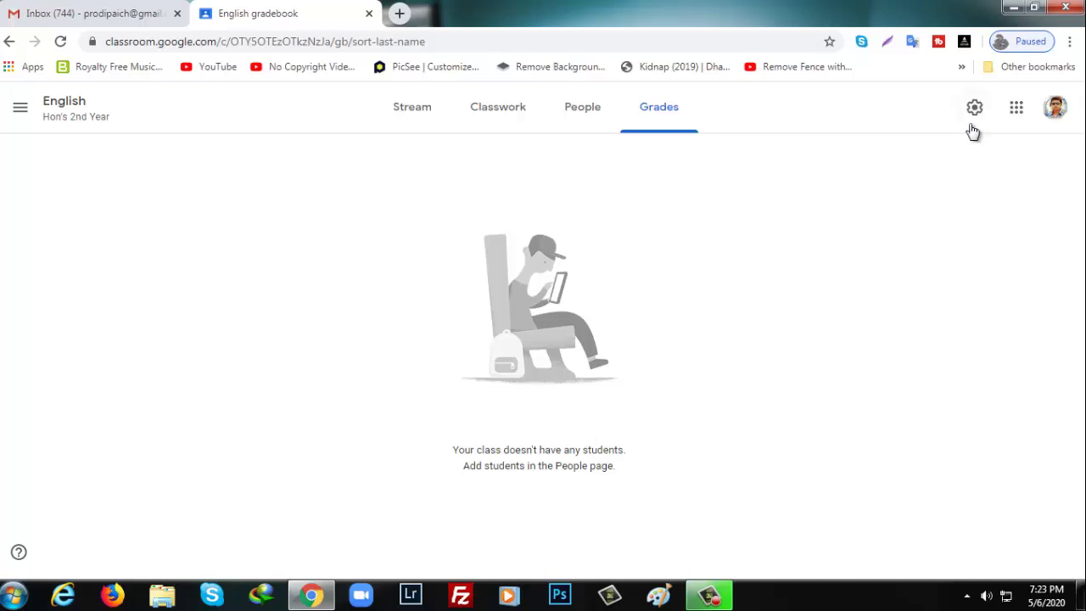
click(9, 41)
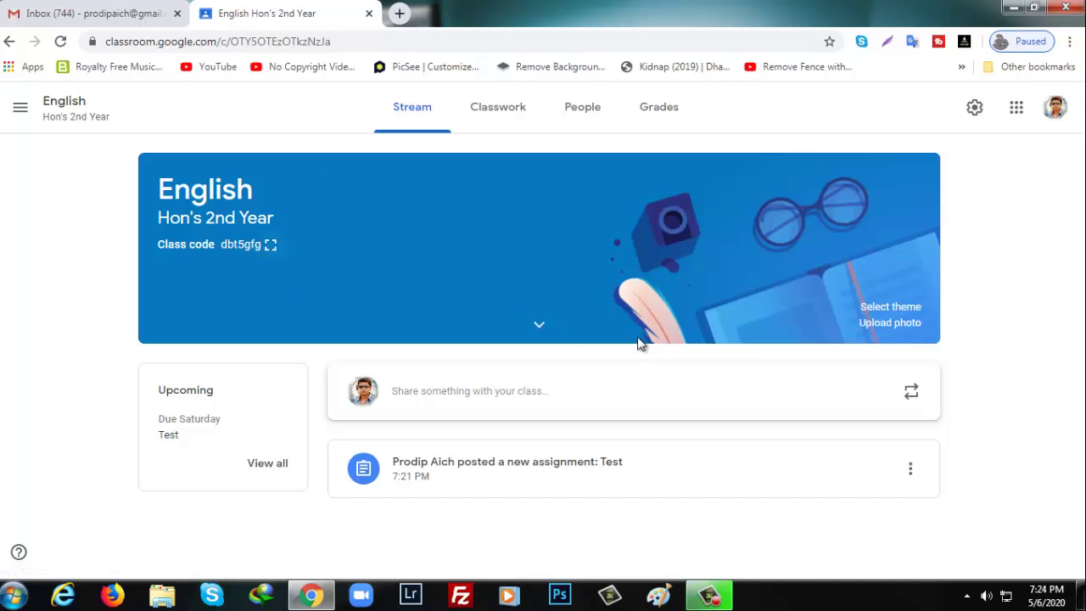
Set the class theme to the dark General image with medals and a diploma, and check the custom photo upload dialog
click(892, 311)
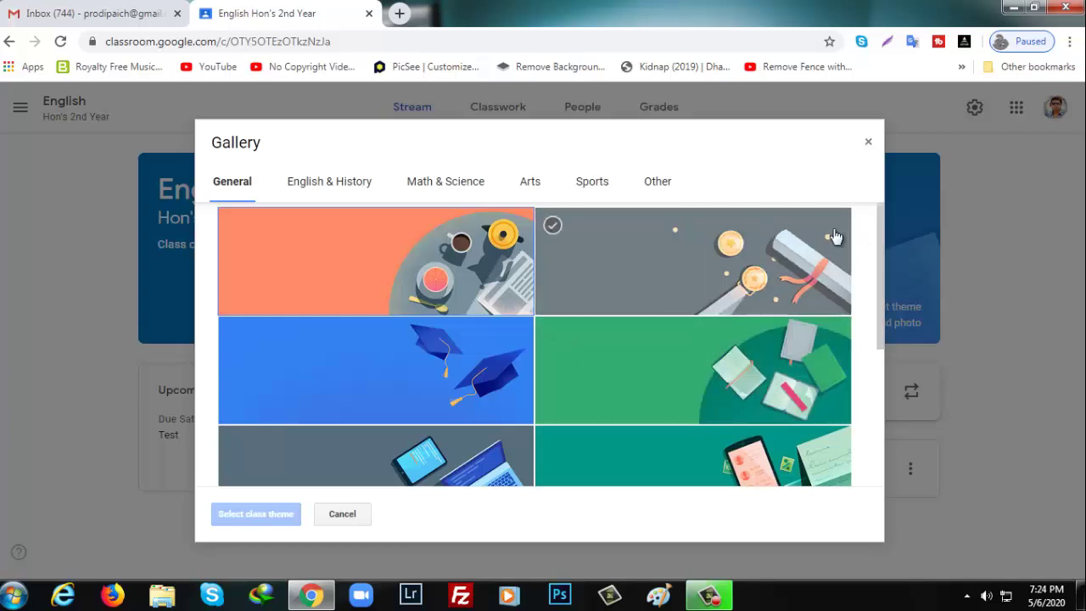
drag(880, 235, 872, 195)
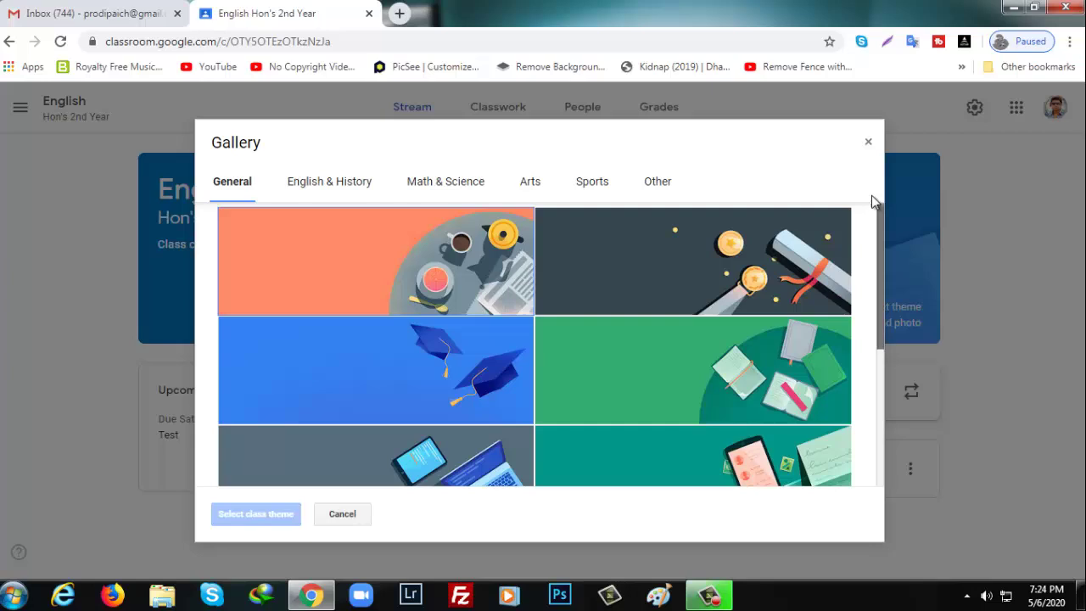
click(781, 266)
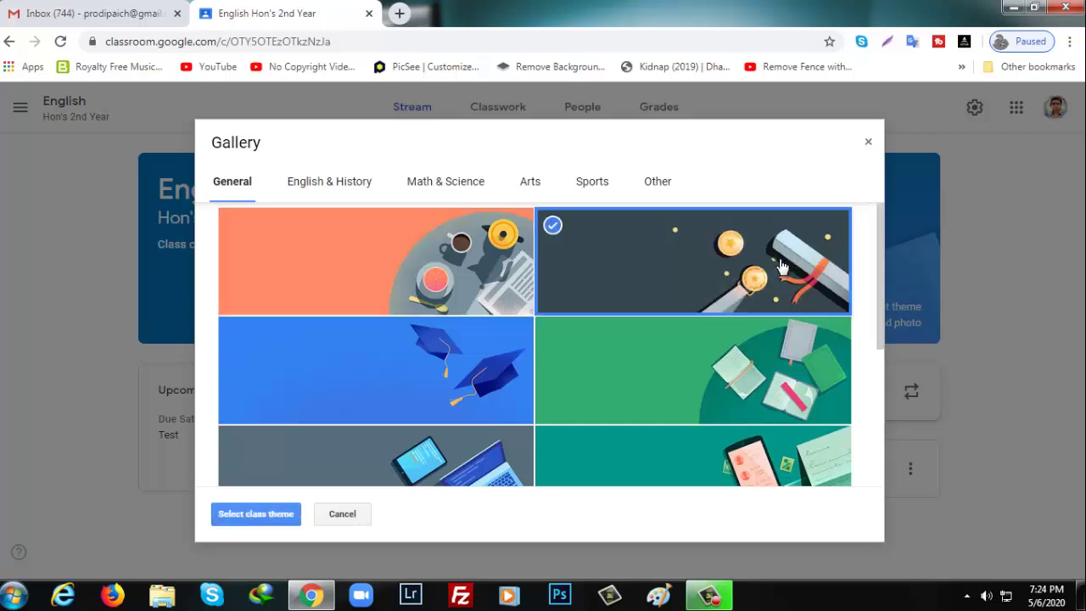
click(295, 520)
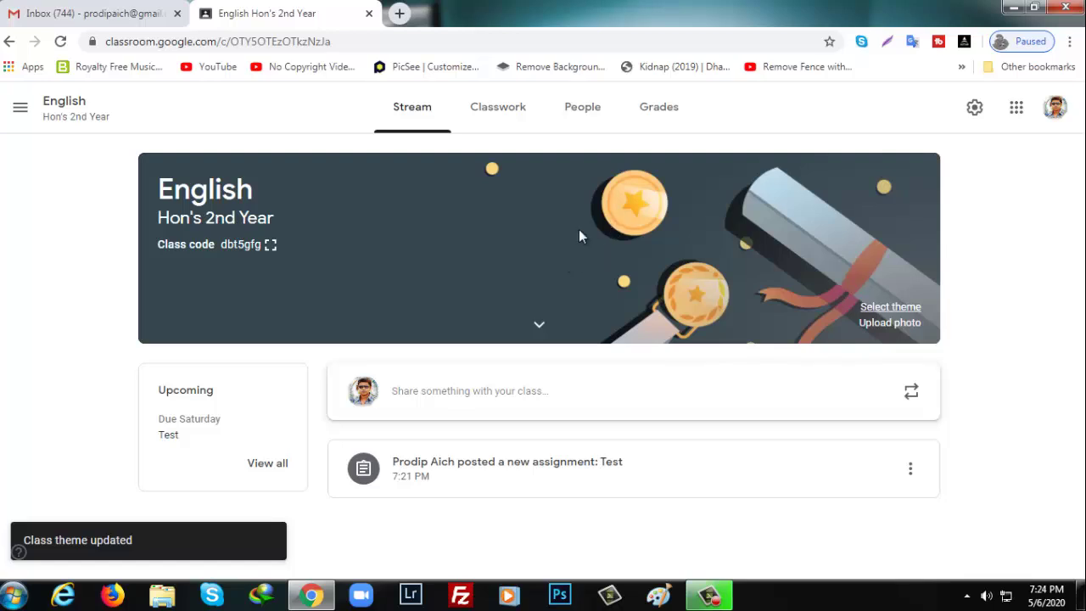
click(890, 323)
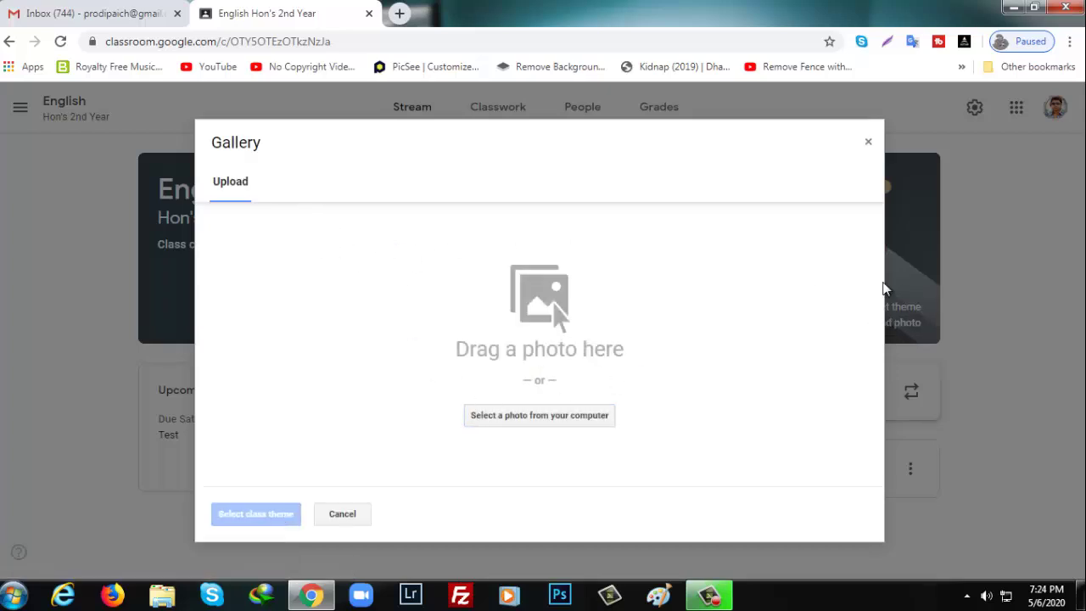
click(868, 146)
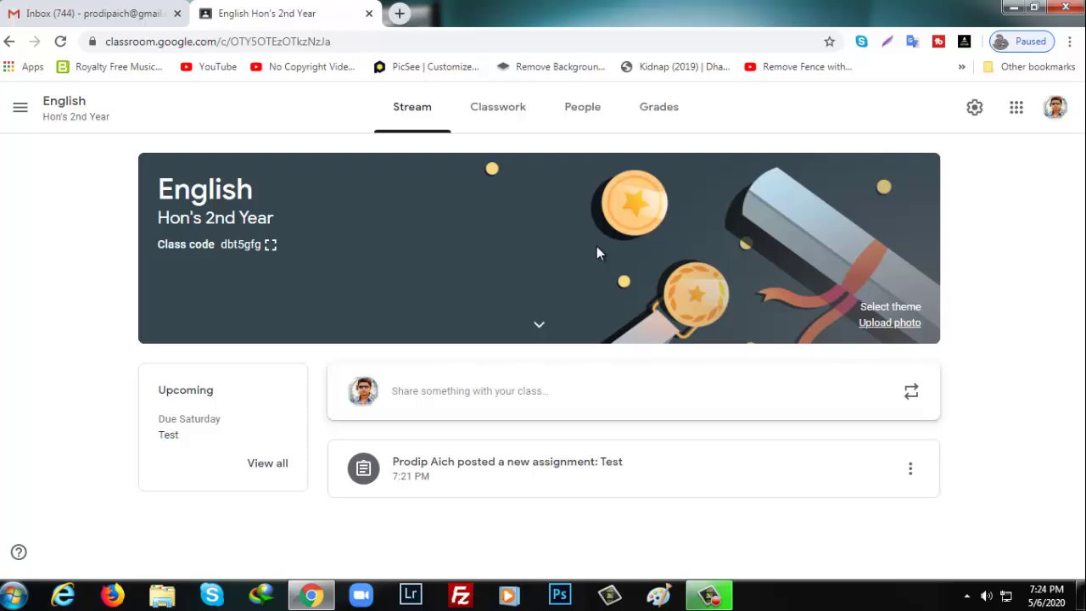
Invite a student to the English class from the People page, choosing the suggested contact
click(597, 117)
click(817, 317)
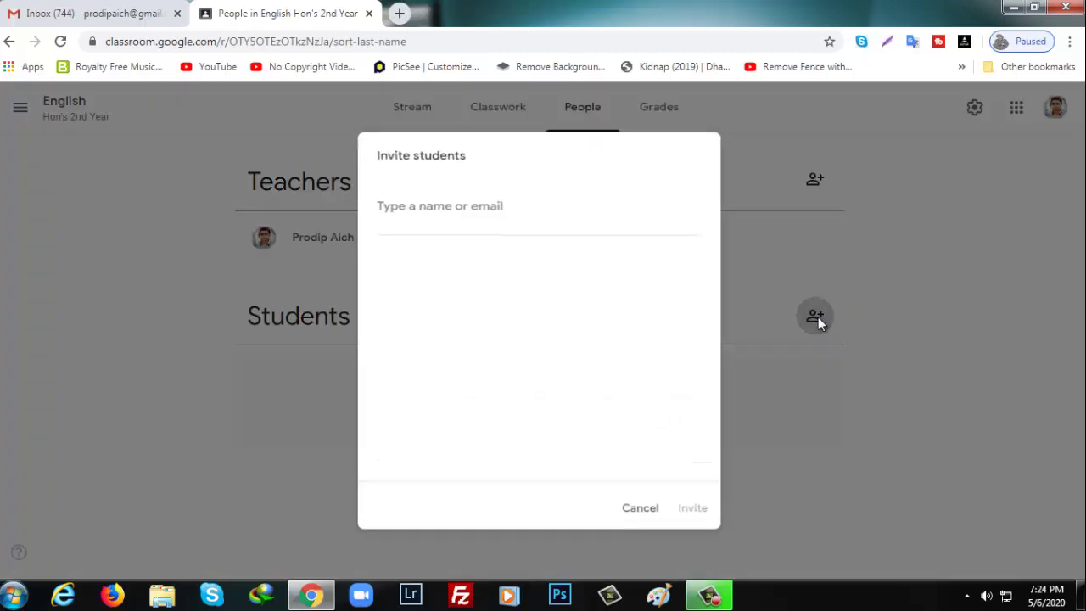
click(455, 214)
text(p)
click(493, 456)
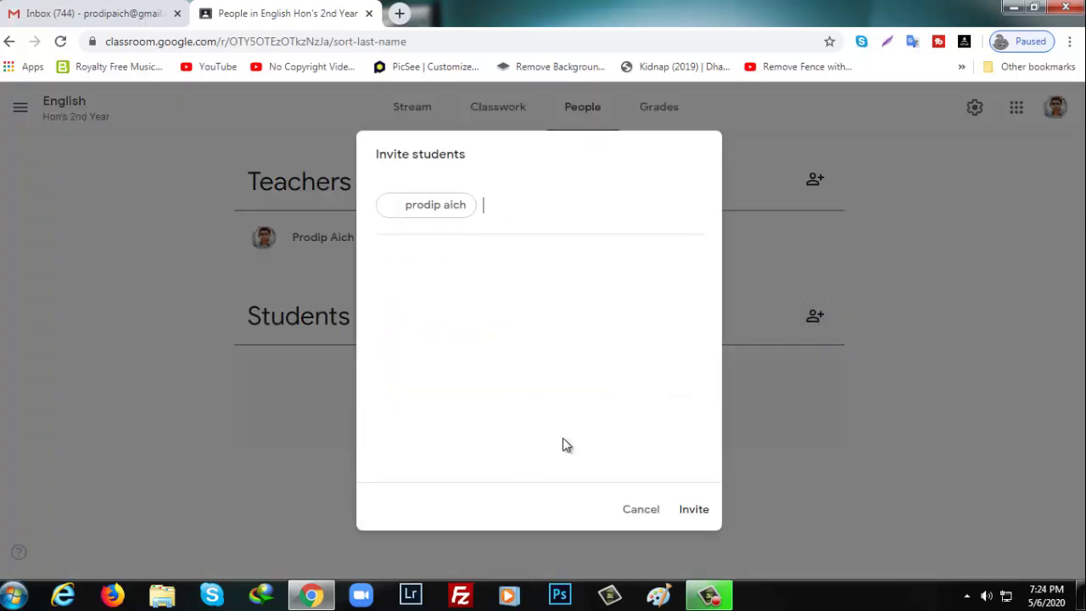
click(694, 511)
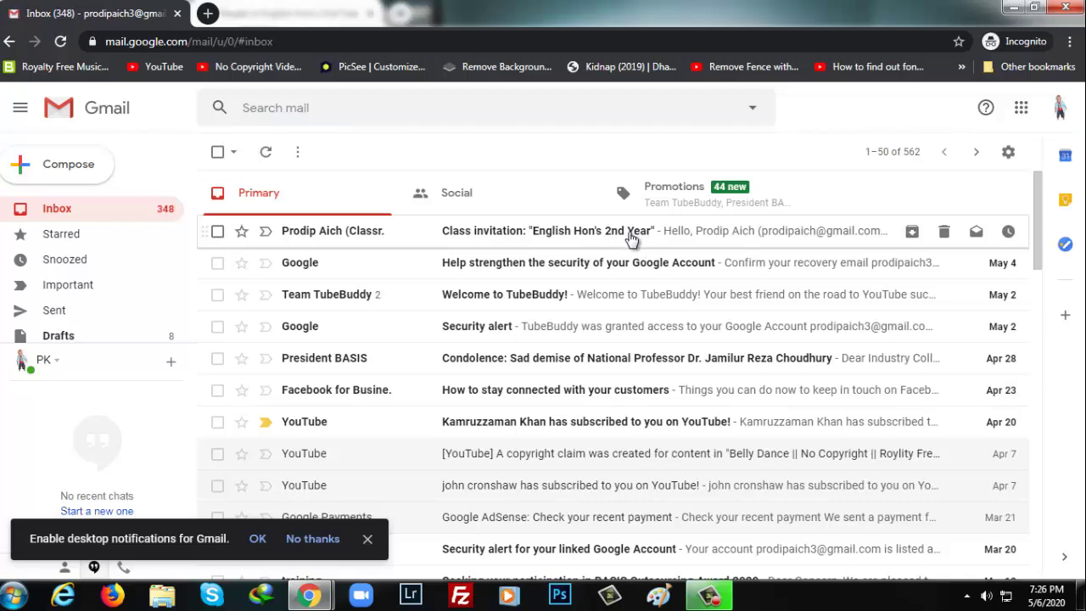
In the invited student's Gmail inbox, open the "English Hon's 2nd Year" class invitation and read its text and join option
click(551, 235)
scroll(552, 235, down, 4)
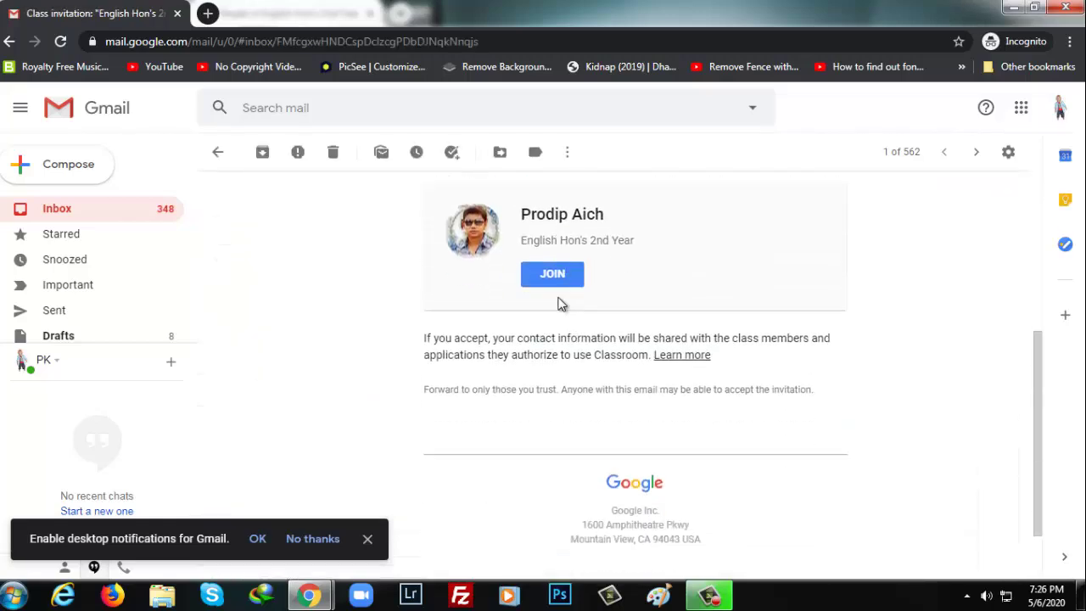
scroll(589, 280, up, 3)
drag(425, 270, 442, 327)
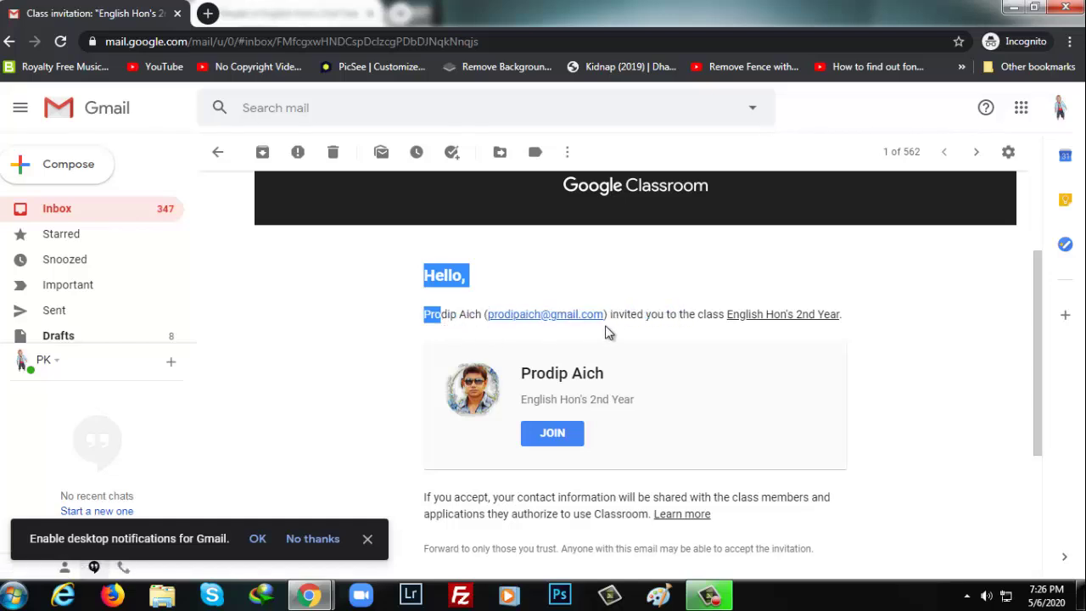
drag(615, 315, 856, 311)
click(913, 361)
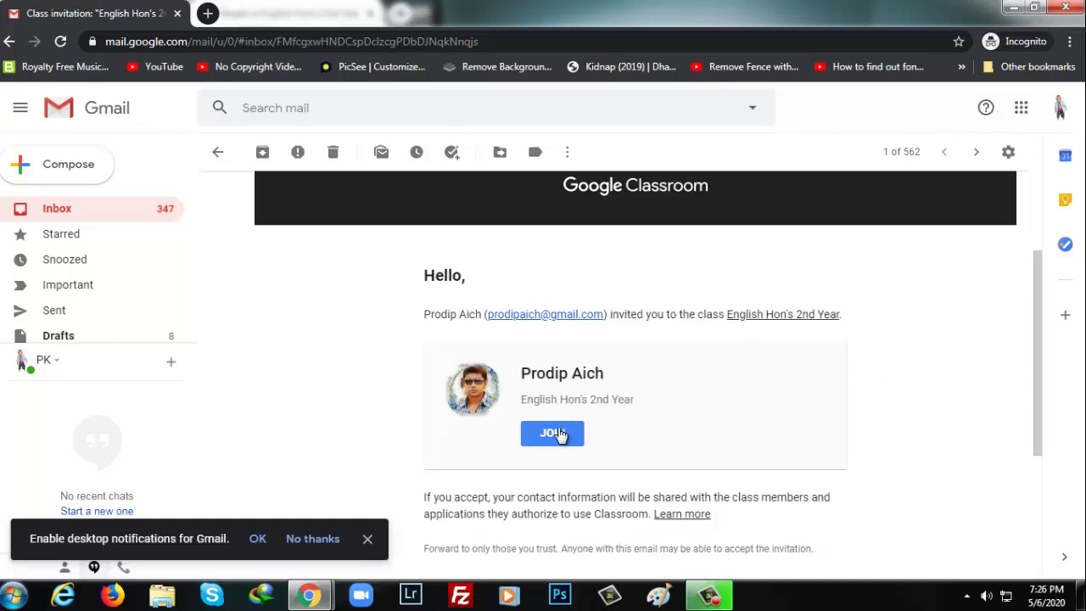
scroll(575, 412, down, 1)
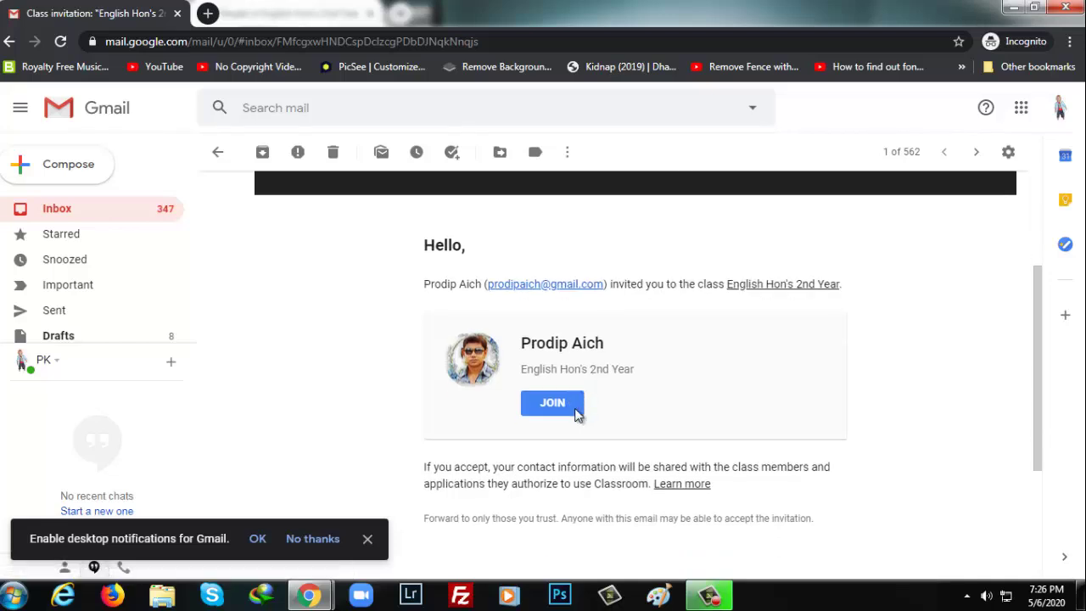
Accept the emailed invitation to join the English class with the signed-in student account, and continue into the class stream
click(552, 354)
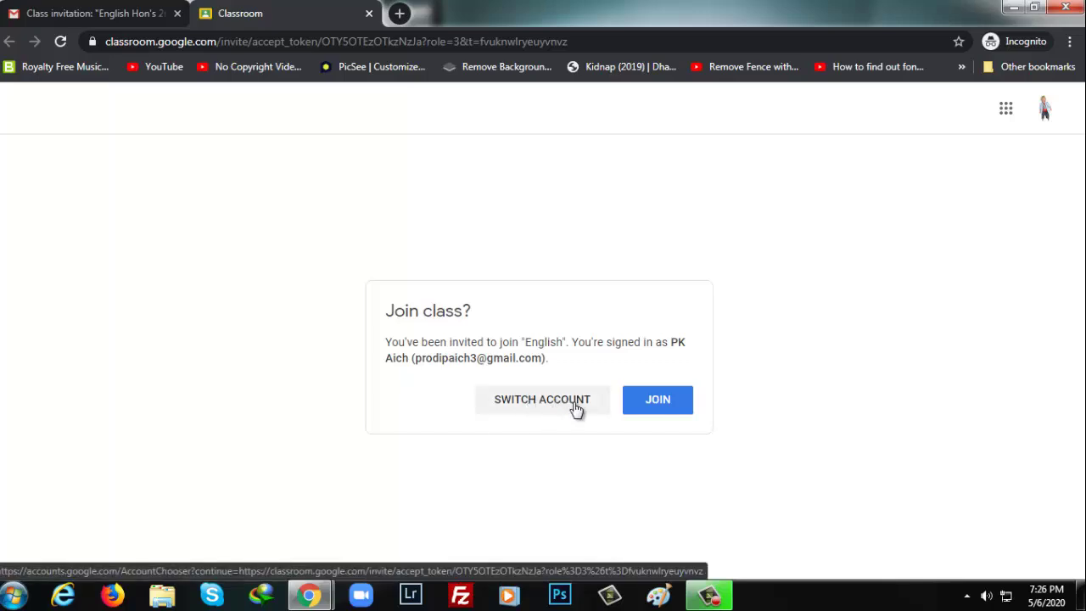
click(662, 406)
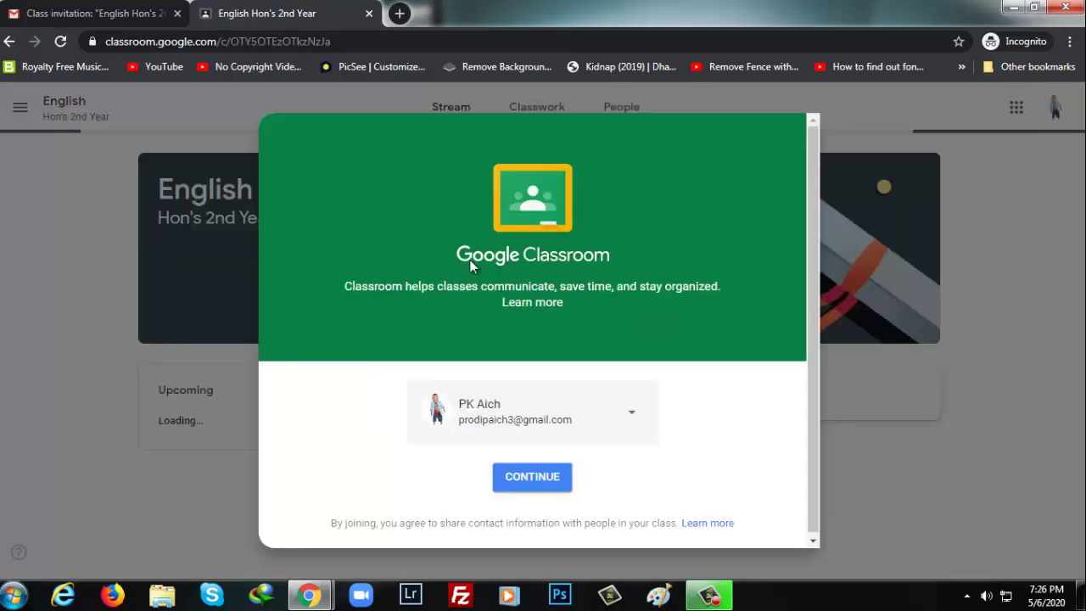
click(526, 480)
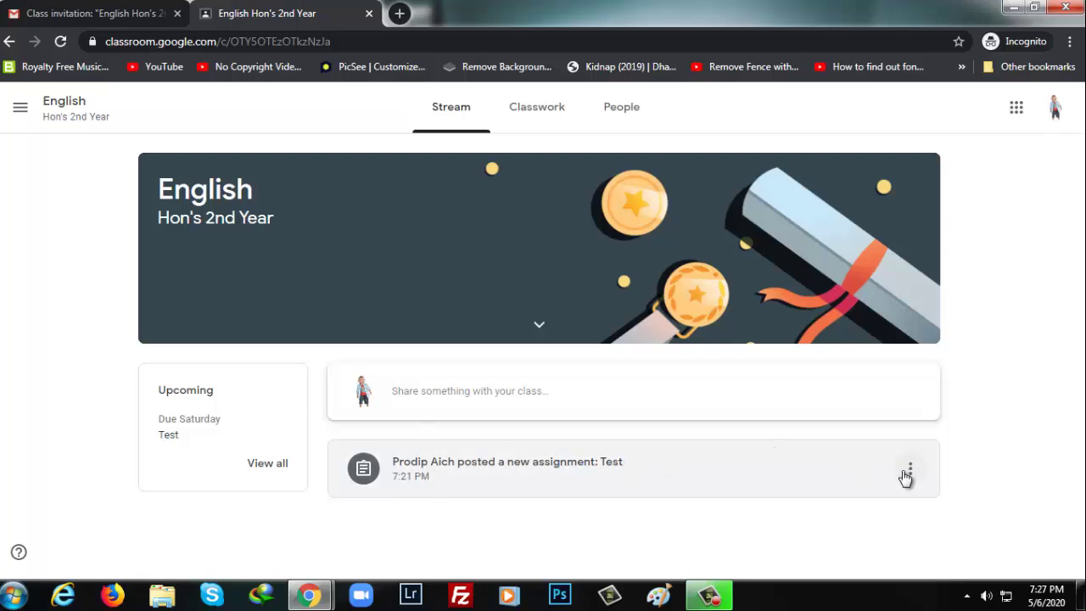
Open the Test assignment from the student's stream, dismiss the classwork tip, and review its instructions, attached text file and points
click(855, 470)
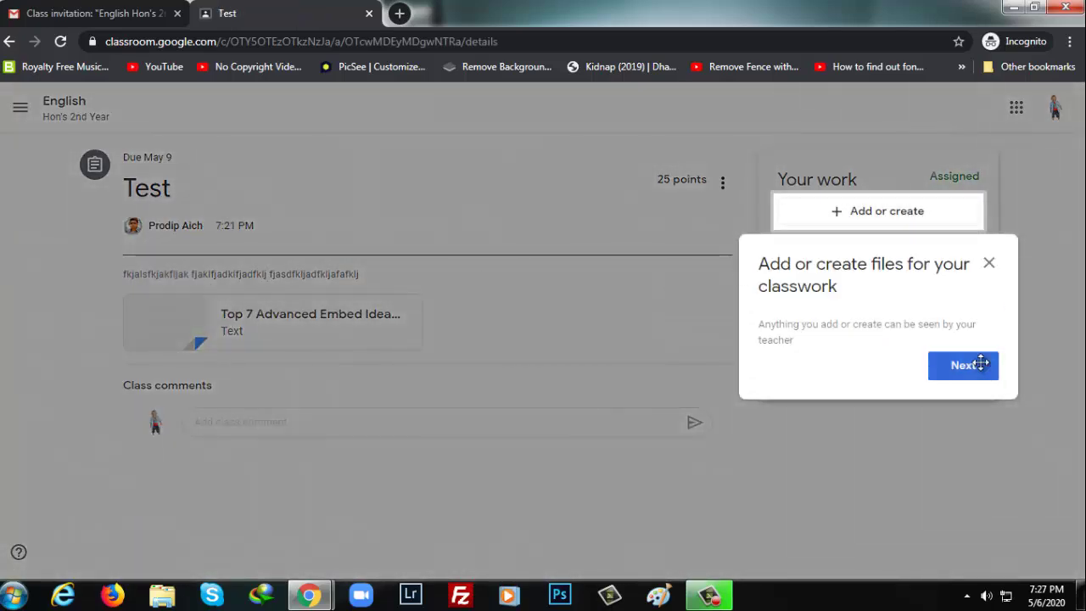
click(976, 365)
drag(546, 291, 129, 271)
drag(266, 274, 346, 315)
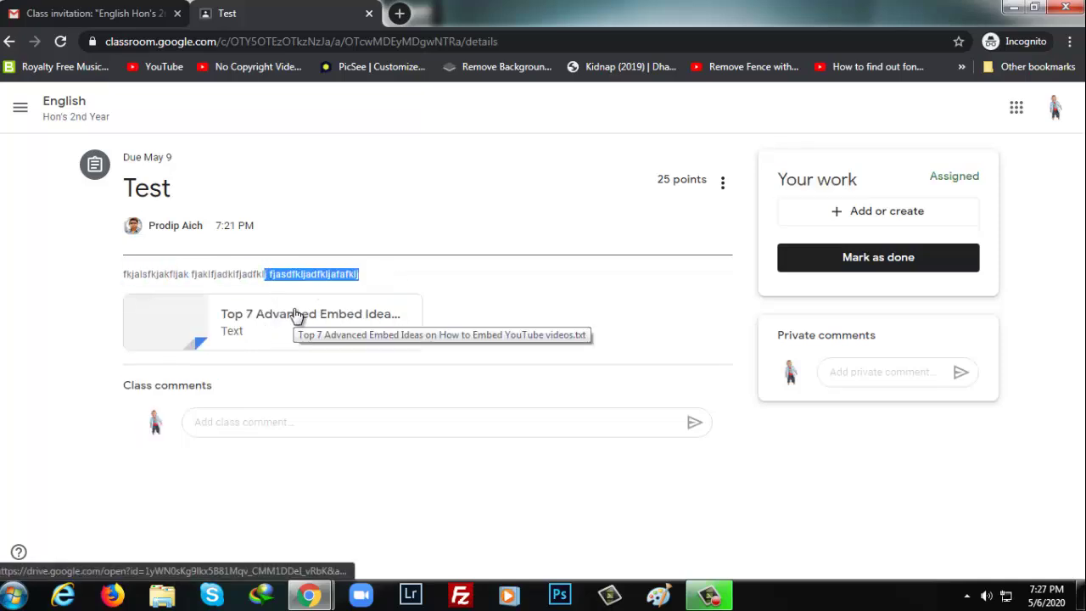
drag(655, 180, 713, 185)
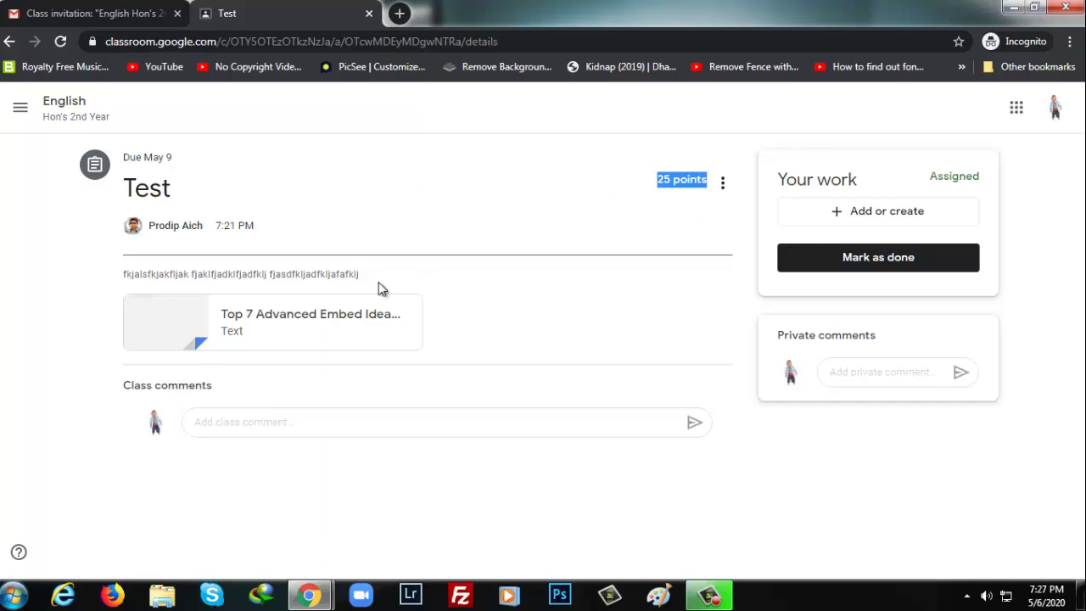
Examine the Test assignment's private comment field, the options for adding or creating work, and the assignment's additional options
click(892, 372)
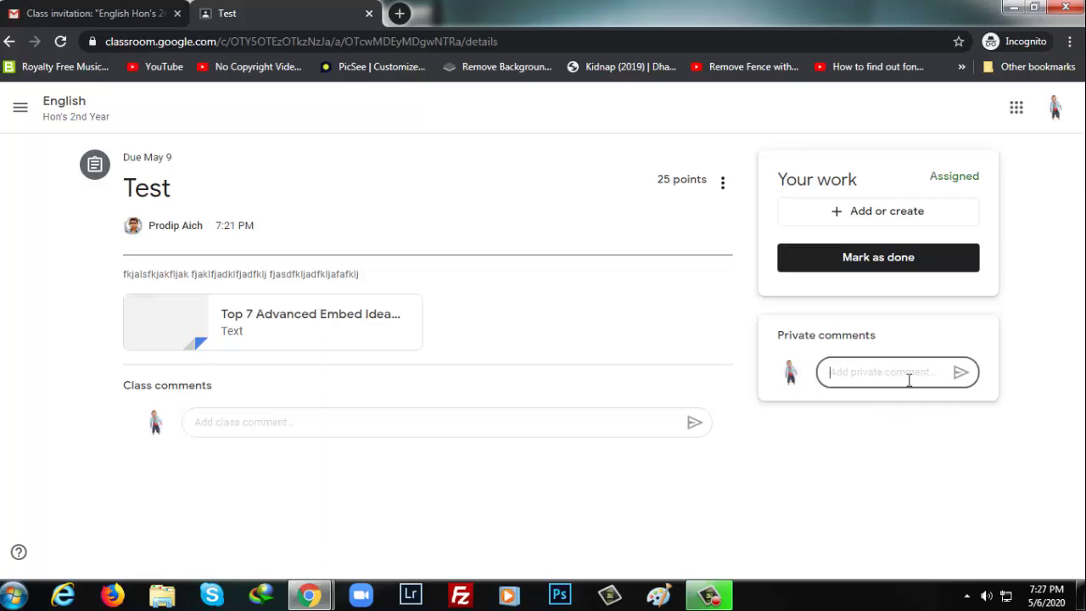
click(880, 209)
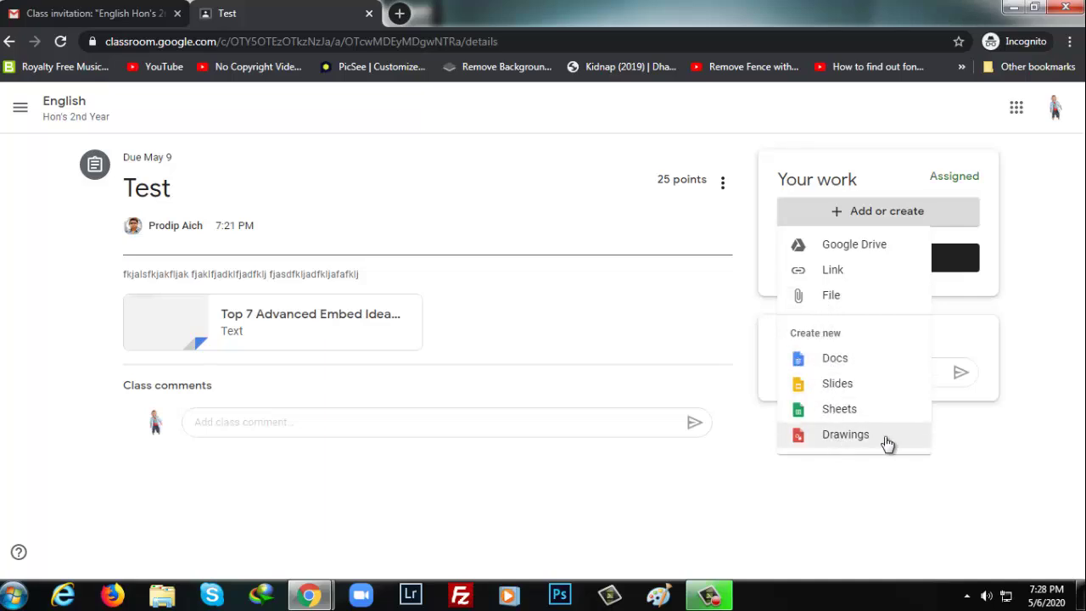
click(1017, 248)
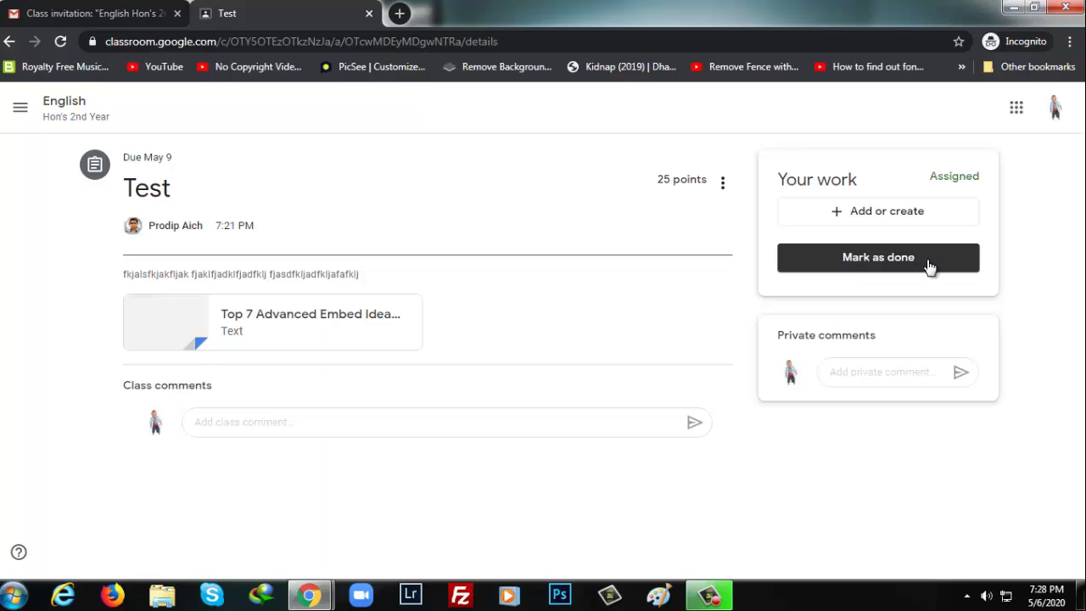
click(722, 181)
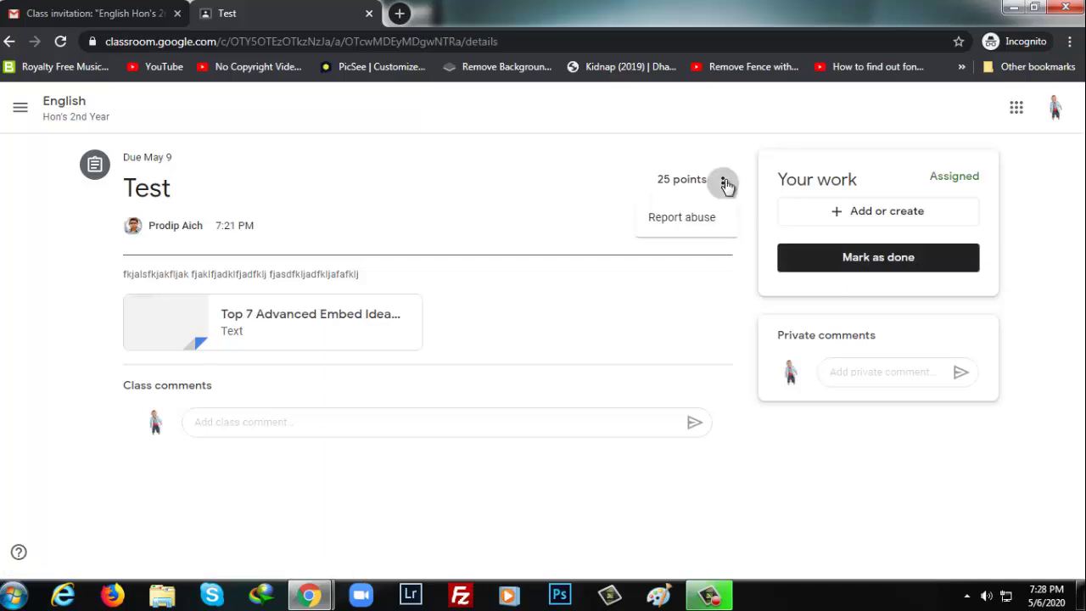
click(631, 188)
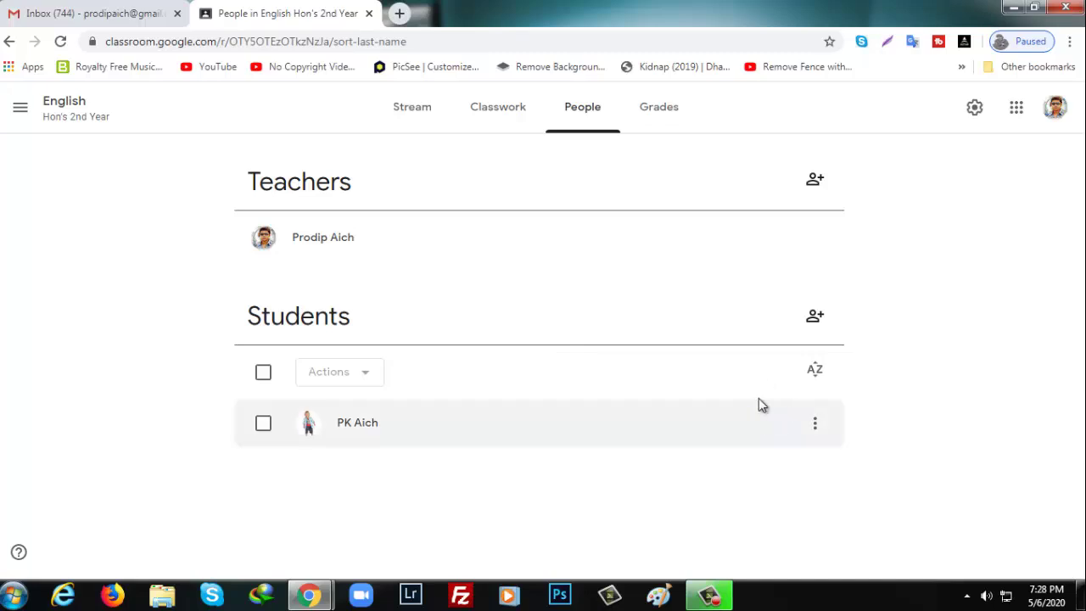
Back in the teacher's account, check the options available for the joined student on the People page
click(814, 423)
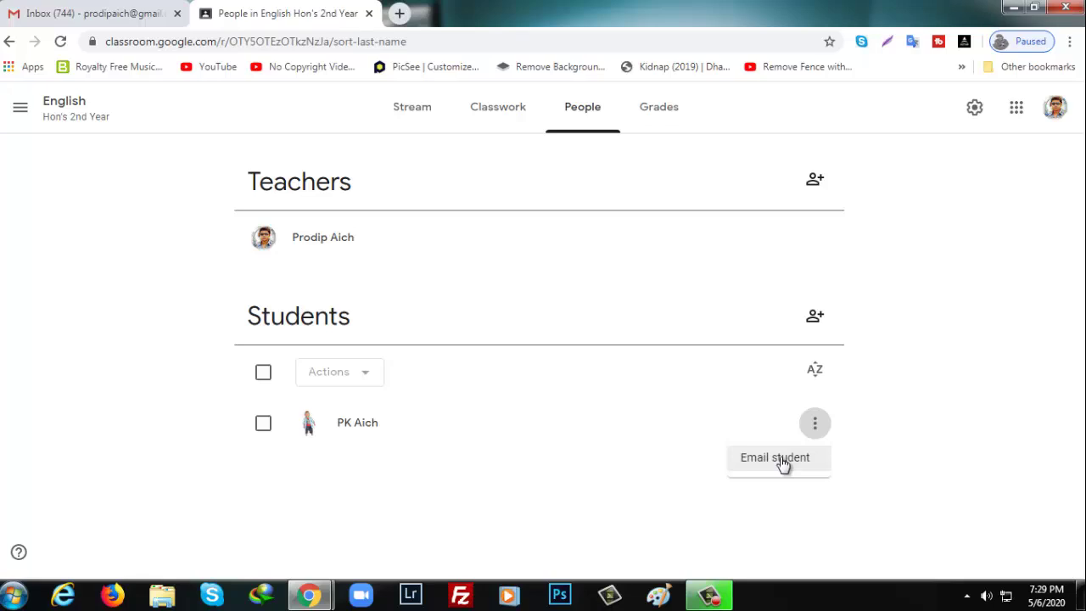
click(982, 364)
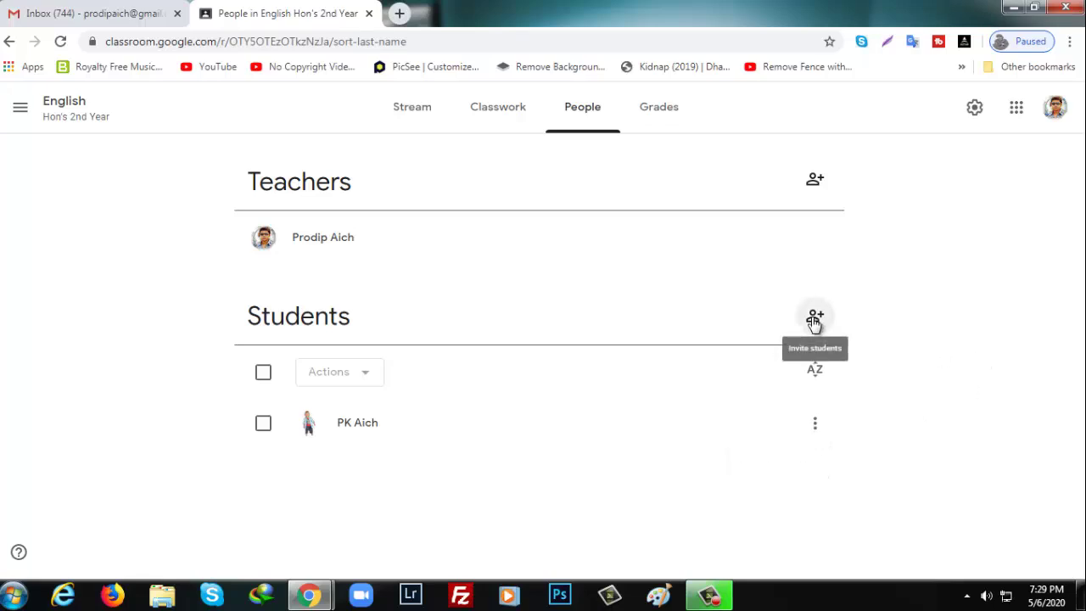
Open the class Grades page and examine the Test assignment's maximum points, the student's row and the grade cell's submission options
click(655, 104)
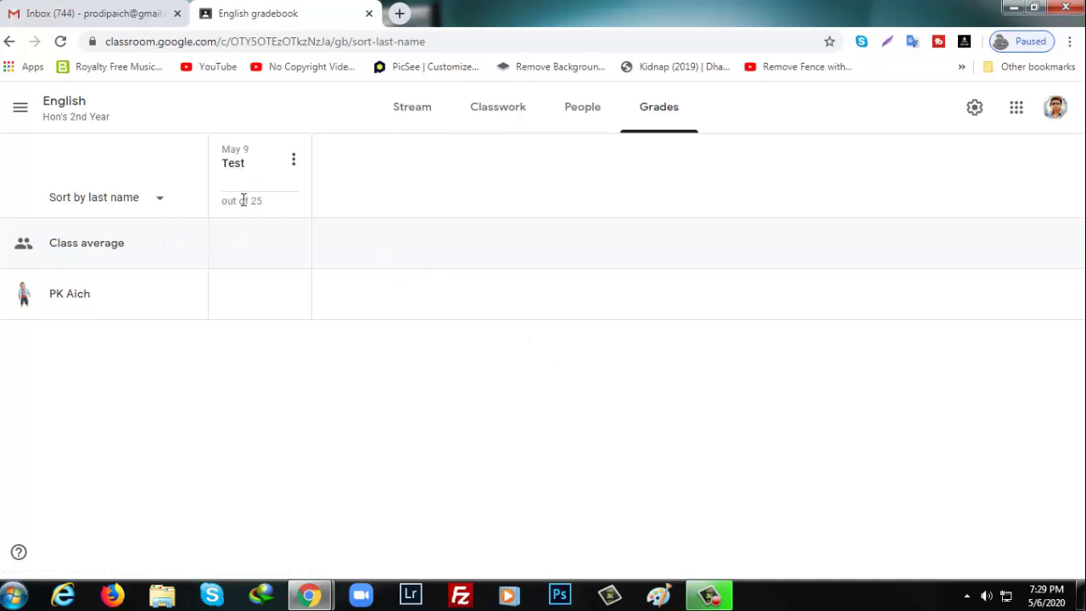
drag(222, 201, 265, 211)
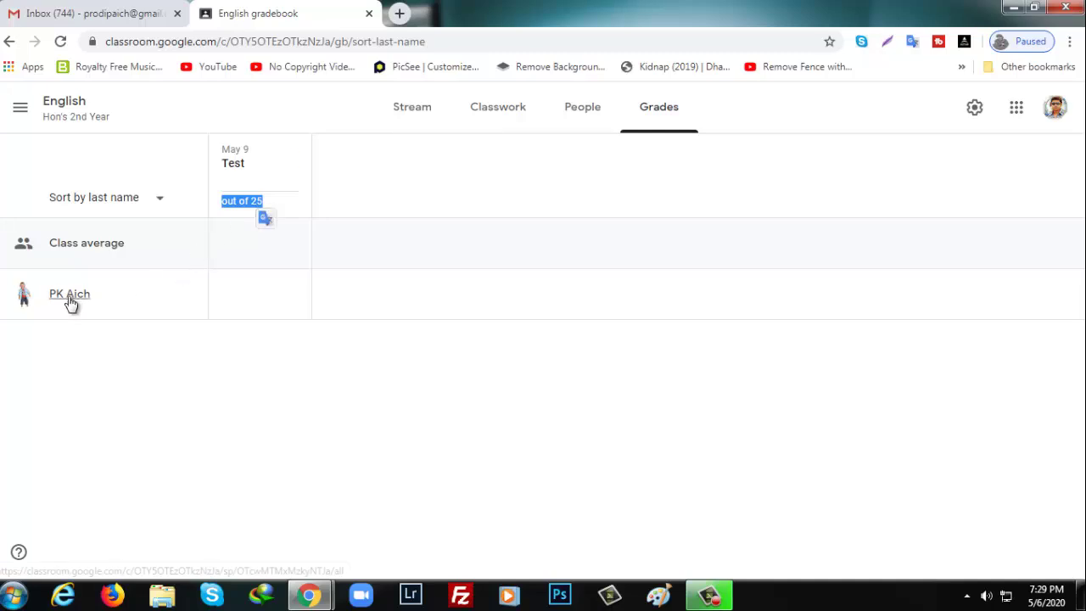
drag(95, 293, 48, 303)
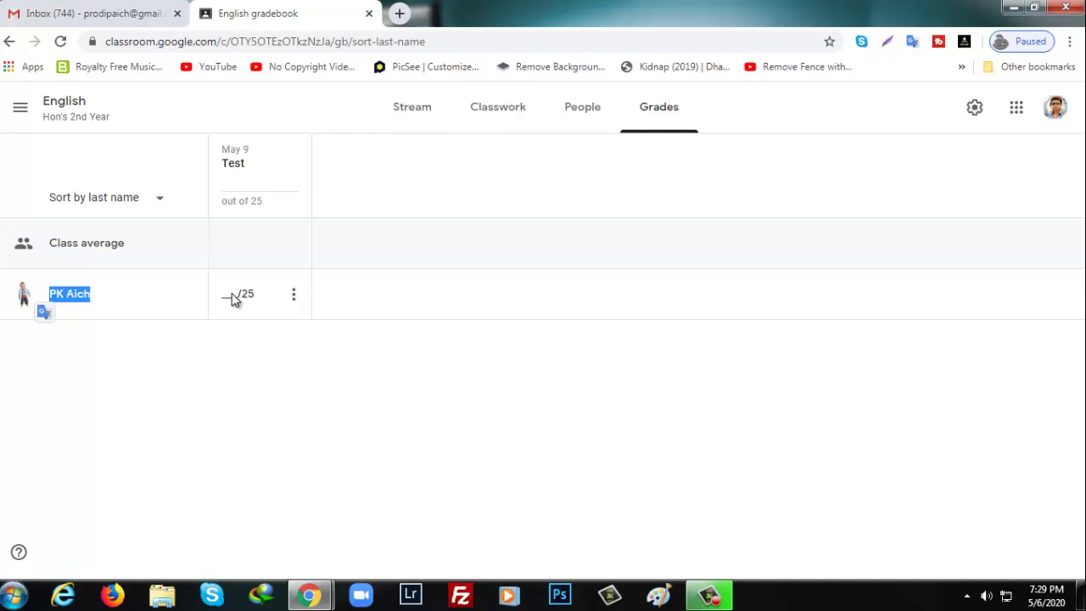
click(296, 307)
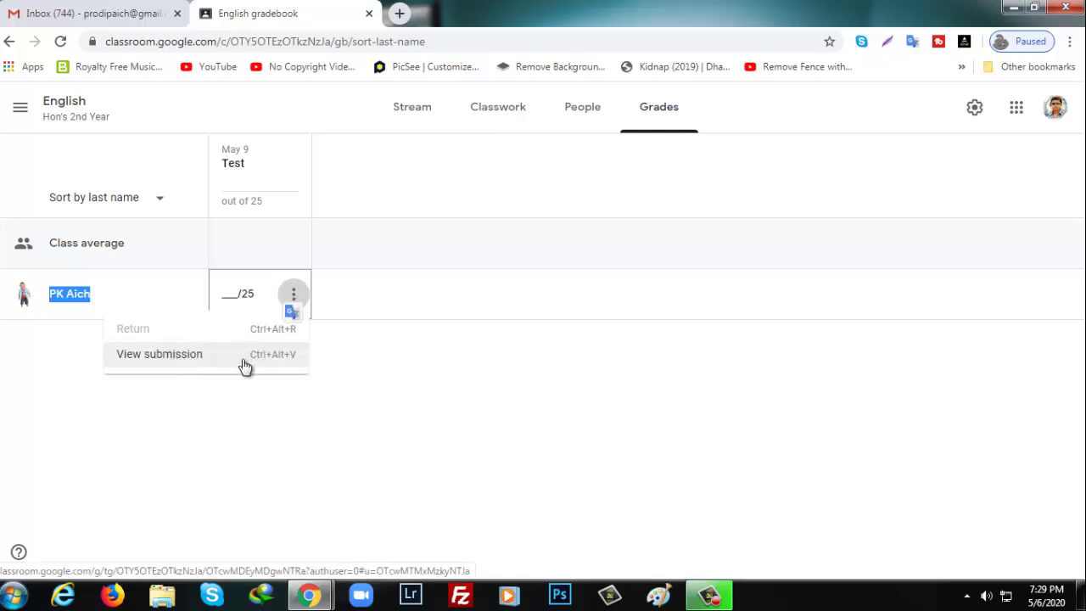
click(410, 364)
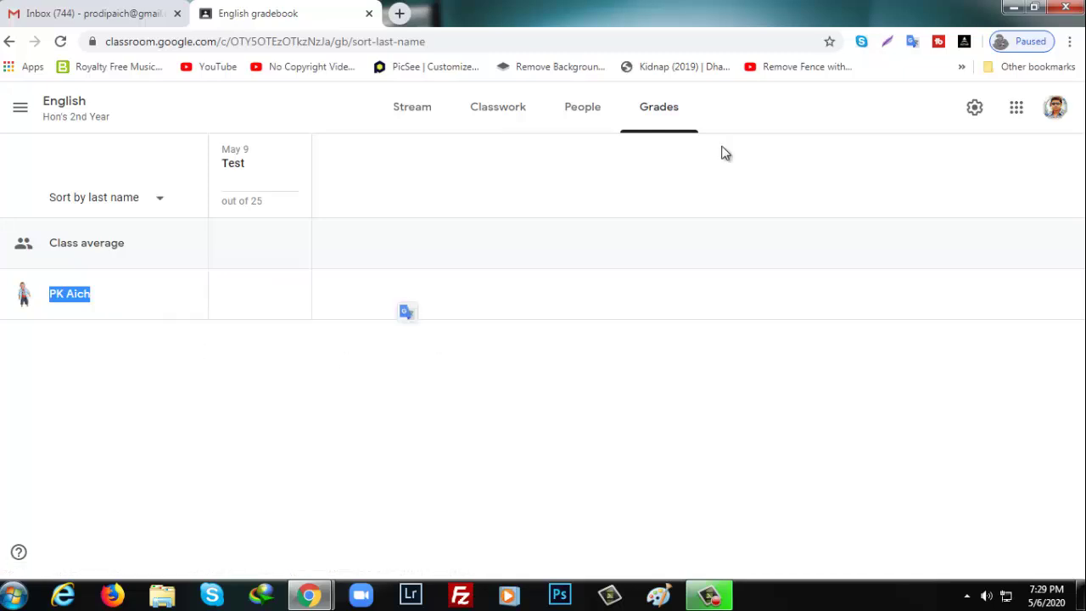